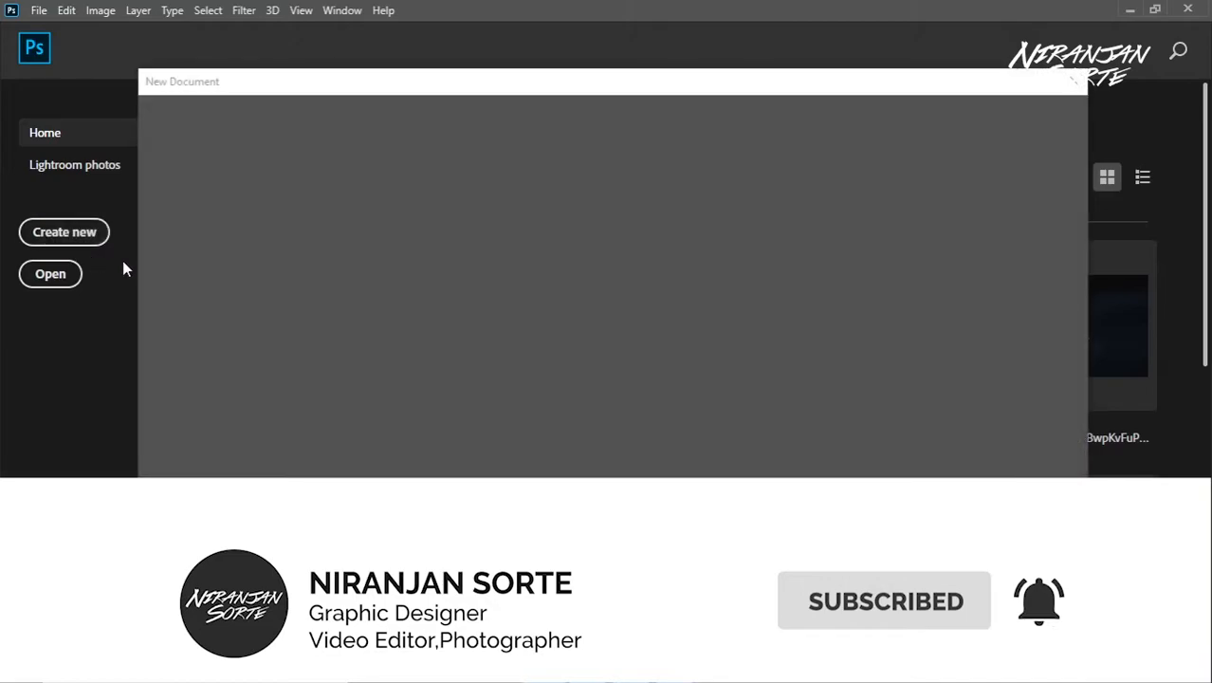
# Create a white 2000 x 2000 pixel RGB document at 300 pixels per inch.
pyautogui.press('Right')
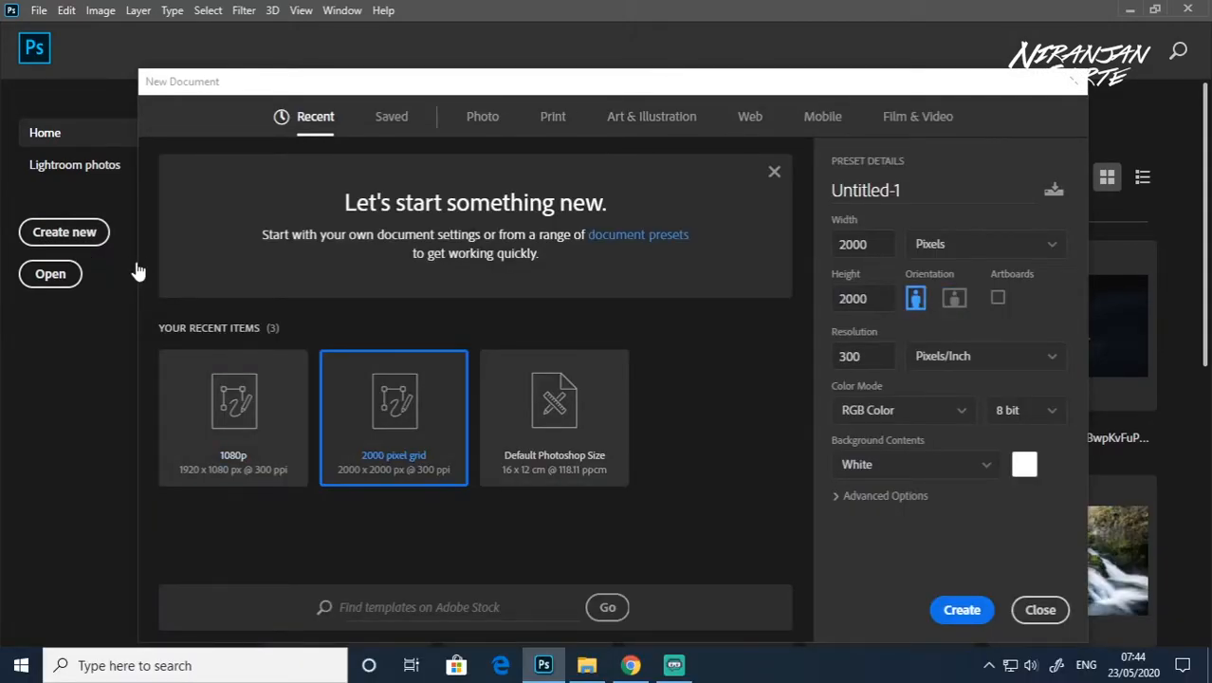
pyautogui.press('Return')
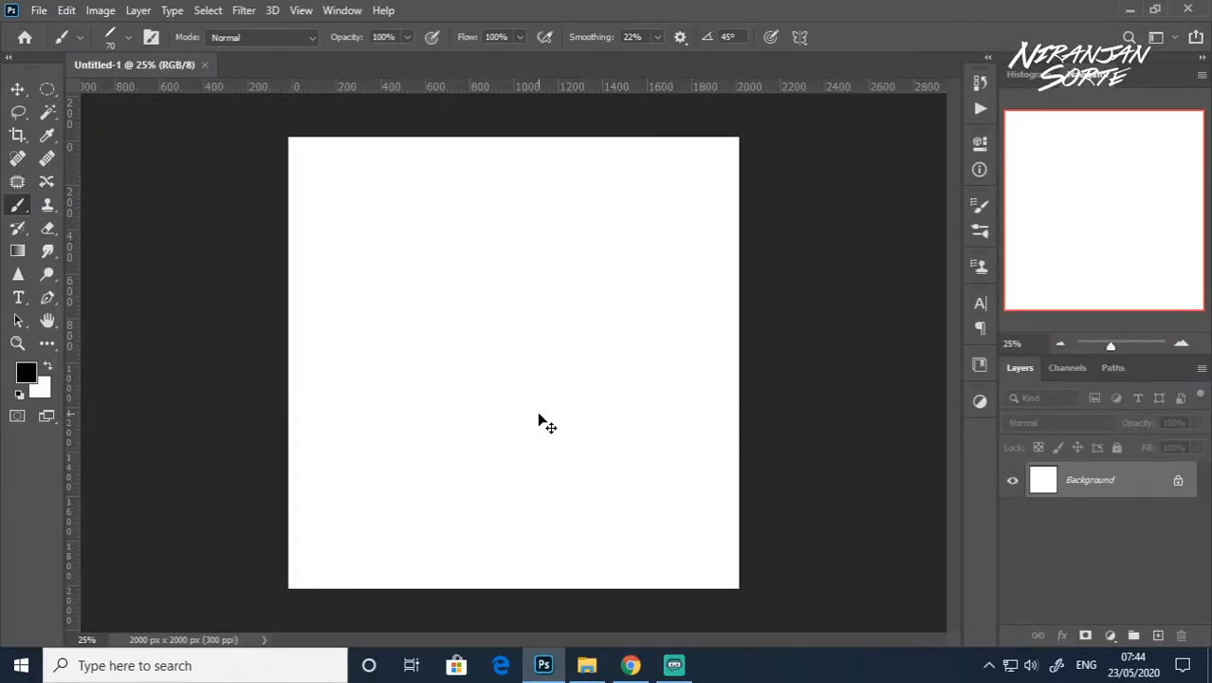
pyautogui.scroll(1, 539, 419)
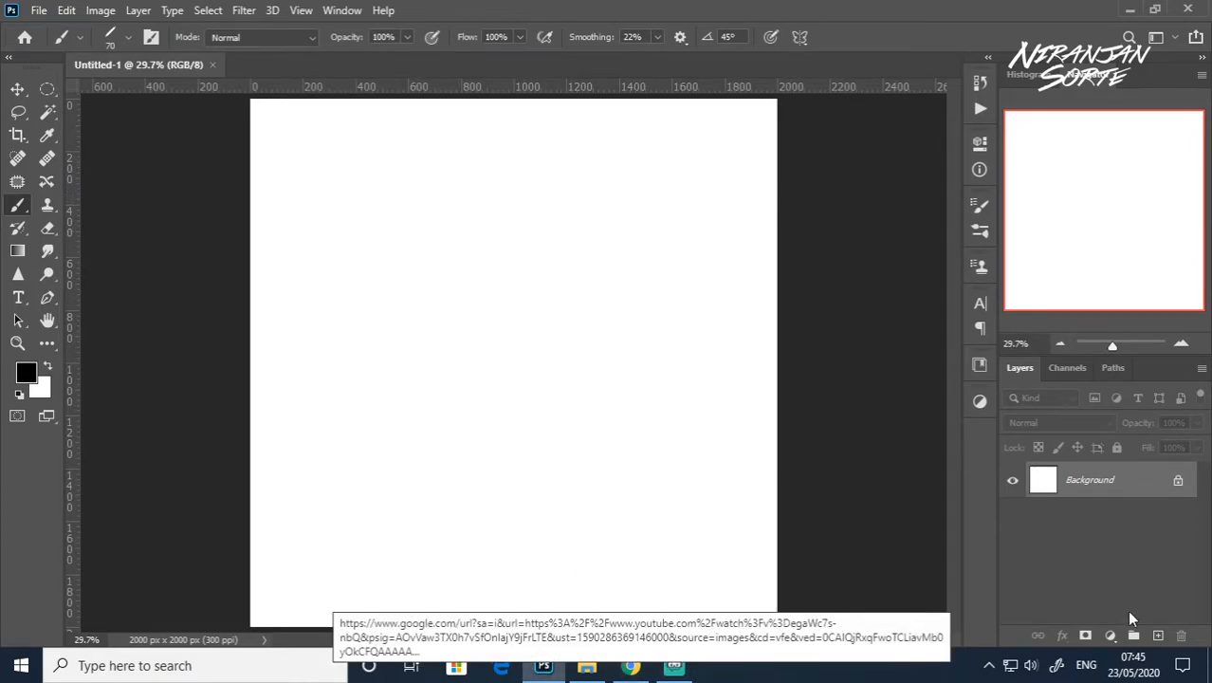
# Add a new layer and paint a horizontal headline with the Devanagari letter ब hanging from its left part in black.
pyautogui.click(1156, 634)
pyautogui.moveTo(356, 180)
pyautogui.mouseDown()
pyautogui.moveTo(554, 163)
pyautogui.moveTo(696, 176)
pyautogui.mouseUp()
pyautogui.moveTo(423, 180); pyautogui.dragTo(423, 347)
pyautogui.moveTo(419, 229)
pyautogui.mouseDown()
pyautogui.moveTo(315, 273)
pyautogui.moveTo(417, 277)
pyautogui.mouseUp()
pyautogui.moveTo(334, 231); pyautogui.dragTo(417, 277)
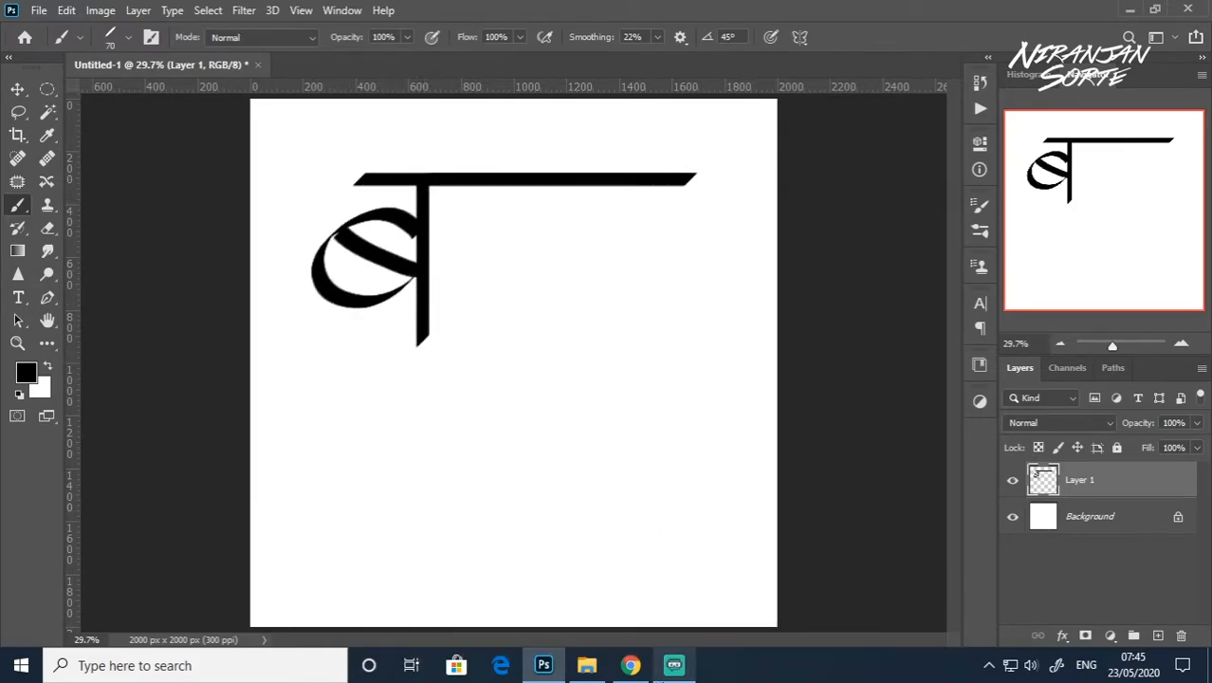
# Brush the ु sign below ब and paint the द्ध conjunct beside it, replacing the wide first version with a narrower one.
pyautogui.moveTo(415, 350); pyautogui.dragTo(343, 388)
pyautogui.moveTo(537, 184)
pyautogui.mouseDown()
pyautogui.moveTo(477, 262)
pyautogui.moveTo(539, 270)
pyautogui.moveTo(613, 350)
pyautogui.mouseUp()
pyautogui.moveTo(457, 270)
pyautogui.mouseDown()
pyautogui.moveTo(466, 320)
pyautogui.moveTo(508, 302)
pyautogui.mouseUp()
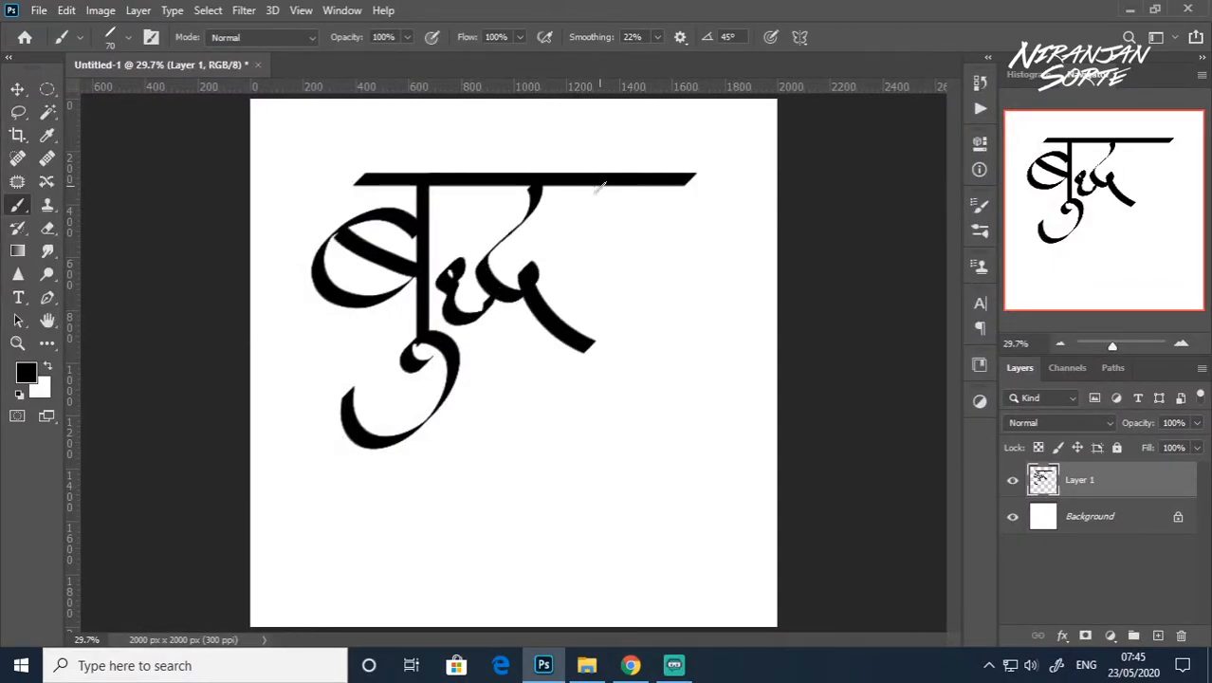
pyautogui.hotkey('ctrl', 'z')
pyautogui.hotkey('ctrl', 'z')
pyautogui.moveTo(536, 184); pyautogui.dragTo(567, 327)
pyautogui.moveTo(483, 227)
pyautogui.mouseDown()
pyautogui.moveTo(464, 256)
pyautogui.moveTo(521, 292)
pyautogui.mouseUp()
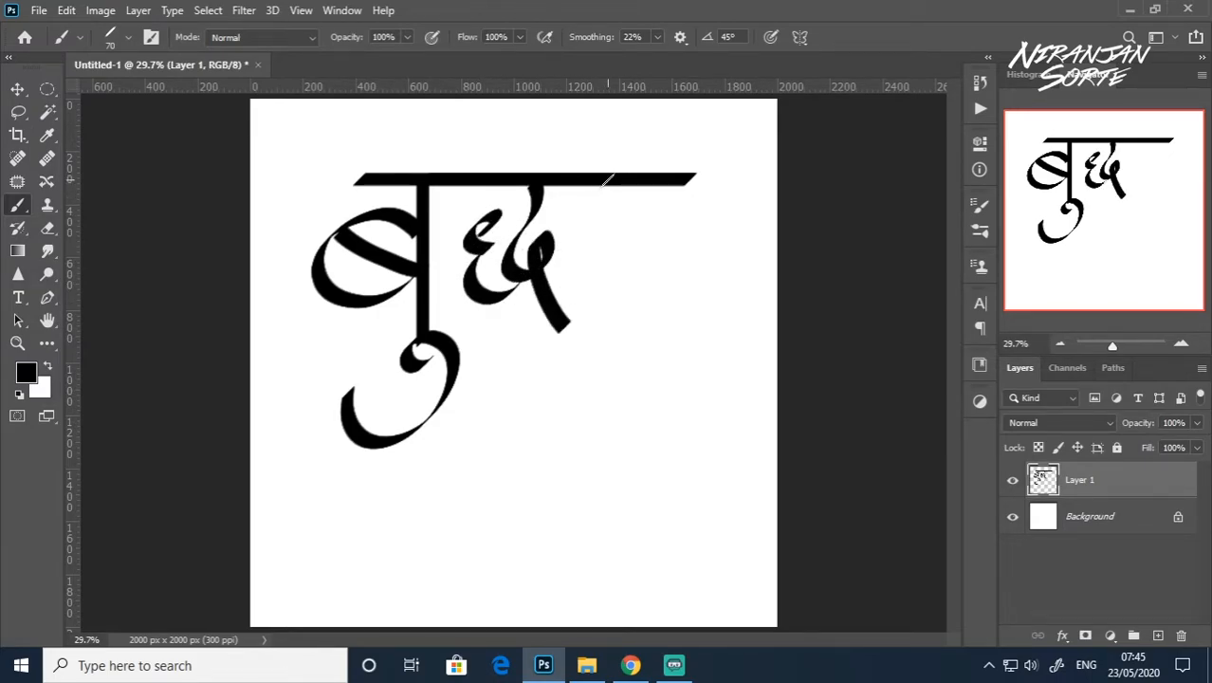
# Paint the letter म with two straight stems at the headline's right end to complete the word बुद्धम.
pyautogui.moveTo(606, 183); pyautogui.dragTo(609, 296)
pyautogui.hotkey('ctrl', 'z')
pyautogui.moveTo(610, 181); pyautogui.dragTo(602, 371)
pyautogui.hotkey('ctrl', 'z')
pyautogui.moveTo(614, 180); pyautogui.dragTo(612, 296)
pyautogui.moveTo(664, 176); pyautogui.dragTo(664, 360)
pyautogui.moveTo(617, 290)
pyautogui.mouseDown()
pyautogui.moveTo(599, 298)
pyautogui.moveTo(595, 254)
pyautogui.moveTo(666, 254)
pyautogui.moveTo(588, 256)
pyautogui.moveTo(609, 282)
pyautogui.mouseUp()
pyautogui.hotkey('ctrl', 'z')
pyautogui.hotkey('ctrl', 'z')
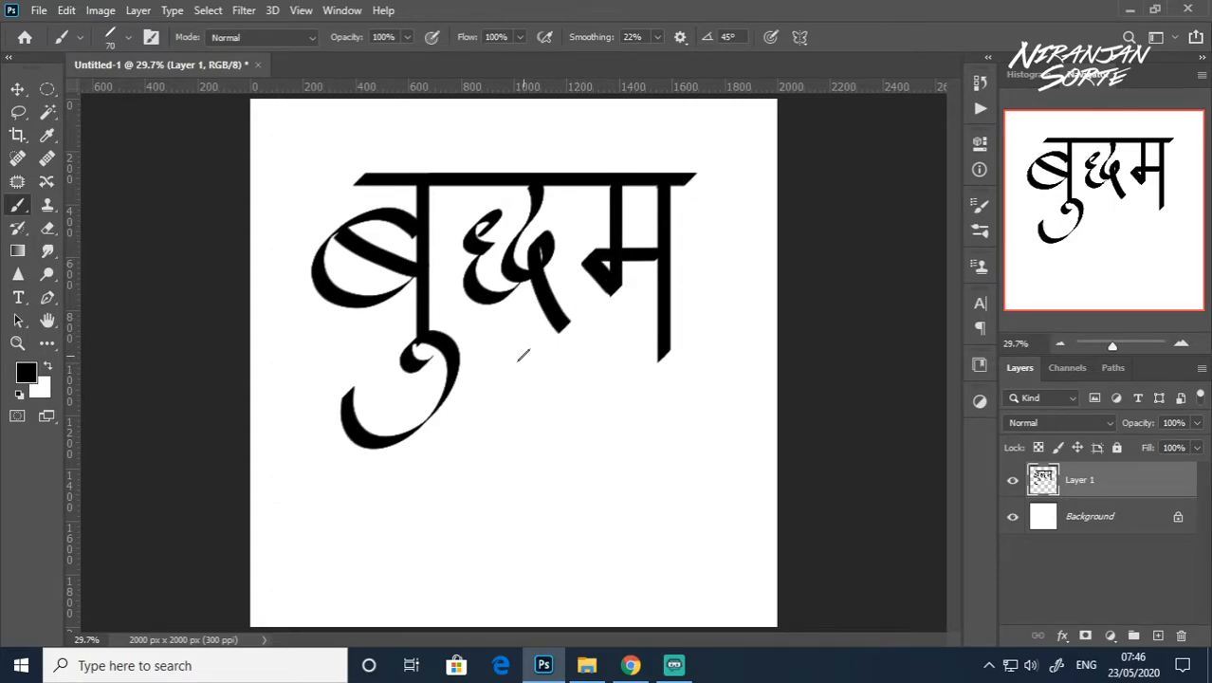
# Scale down the word बुद्धम and move it to the upper middle of the canvas.
pyautogui.hotkey('ctrl', 't')
pyautogui.moveTo(695, 173); pyautogui.dragTo(611, 239)
pyautogui.moveTo(569, 313)
pyautogui.mouseDown()
pyautogui.moveTo(594, 199)
pyautogui.moveTo(574, 211)
pyautogui.mouseUp()
pyautogui.press('Return')
pyautogui.press('b')
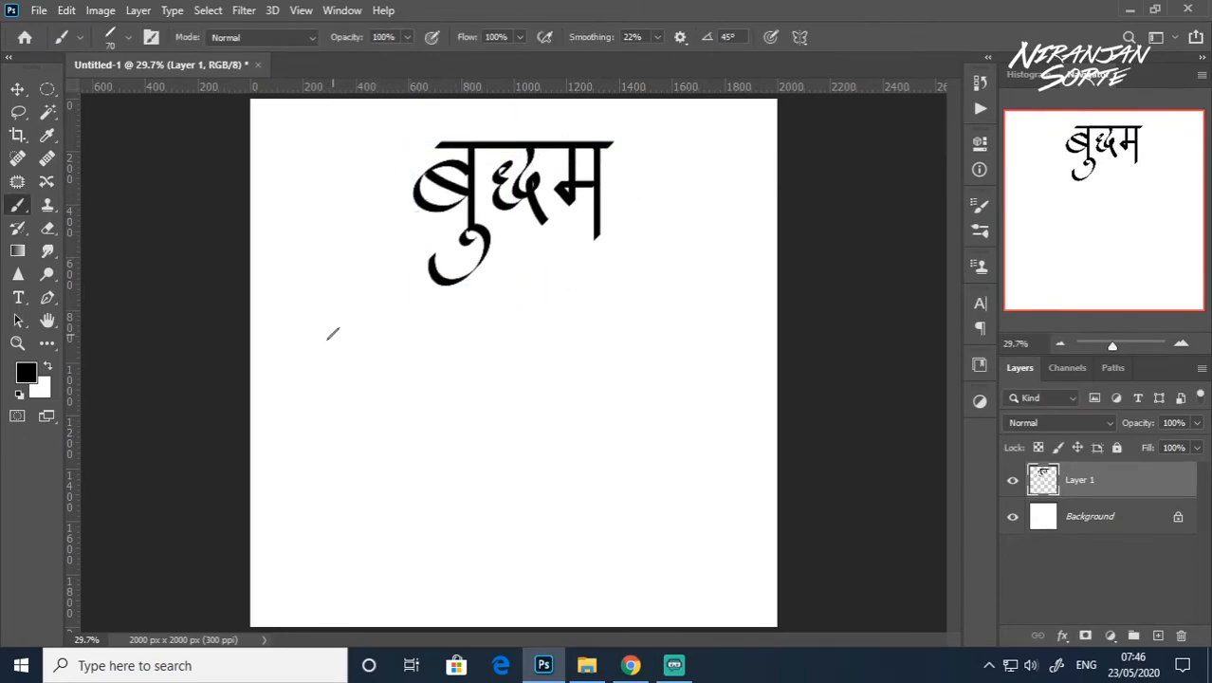
# Add a new layer and paint a wide horizontal headline across the canvas below the word बुद्धम.
pyautogui.click(1155, 634)
pyautogui.moveTo(311, 336)
pyautogui.mouseDown()
pyautogui.moveTo(644, 303)
pyautogui.moveTo(711, 327)
pyautogui.mouseUp()
pyautogui.hotkey('ctrl', 'z')
pyautogui.moveTo(296, 313); pyautogui.dragTo(740, 311)
pyautogui.moveTo(341, 353)
pyautogui.mouseDown()
pyautogui.moveTo(361, 374)
pyautogui.moveTo(336, 438)
pyautogui.moveTo(387, 467)
pyautogui.mouseUp()
pyautogui.moveTo(403, 313); pyautogui.dragTo(402, 453)
pyautogui.hotkey('ctrl', 'z')
pyautogui.moveTo(401, 313); pyautogui.dragTo(406, 452)
pyautogui.hotkey('ctrl', 'z')
pyautogui.moveTo(402, 315)
pyautogui.mouseDown()
pyautogui.moveTo(391, 412)
pyautogui.moveTo(406, 445)
pyautogui.mouseUp()
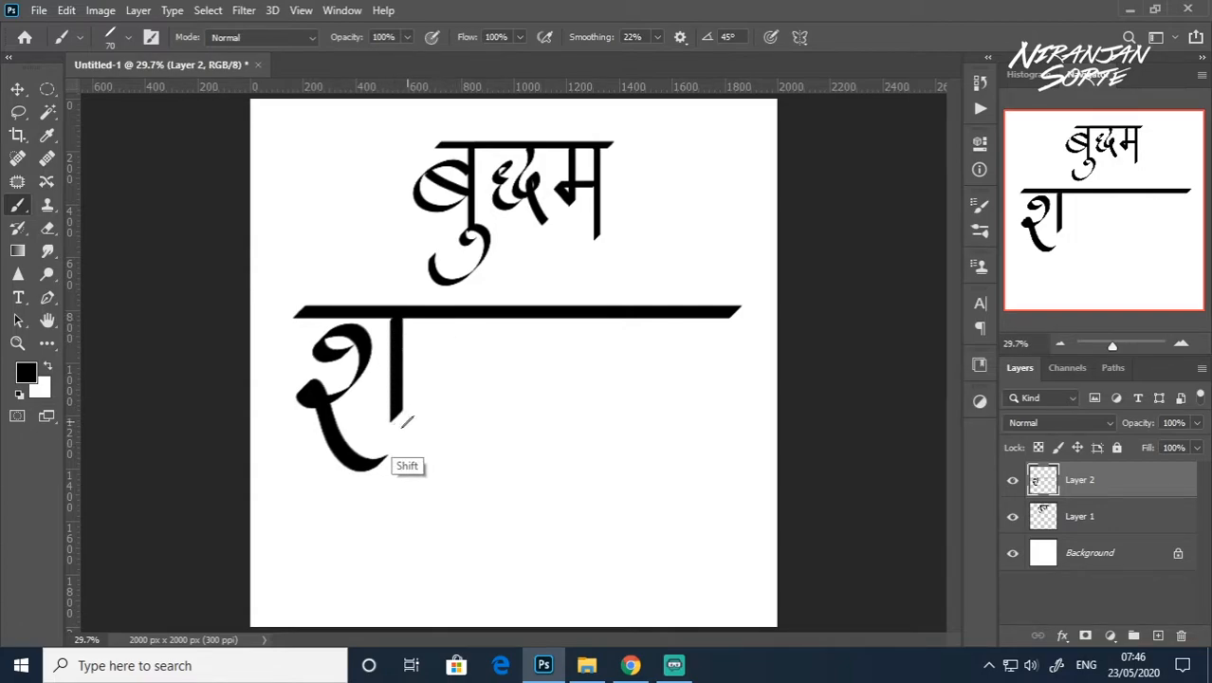
pyautogui.hotkey('ctrl', 'z')
pyautogui.hotkey('ctrl', 'z')
# Paint the letter श with its straight stem under the left end of the new headline.
pyautogui.moveTo(330, 343)
pyautogui.mouseDown()
pyautogui.moveTo(340, 372)
pyautogui.moveTo(298, 380)
pyautogui.moveTo(310, 336)
pyautogui.moveTo(351, 350)
pyautogui.moveTo(296, 386)
pyautogui.moveTo(367, 455)
pyautogui.mouseUp()
pyautogui.hotkey('ctrl', 'z')
pyautogui.moveTo(385, 319); pyautogui.dragTo(383, 442)
pyautogui.hotkey('ctrl', 'z')
pyautogui.moveTo(385, 318); pyautogui.dragTo(380, 438)
pyautogui.hotkey('ctrl', 'z')
pyautogui.moveTo(386, 316)
pyautogui.mouseDown()
pyautogui.moveTo(386, 386)
pyautogui.moveTo(387, 432)
pyautogui.mouseUp()
# Paint the letter र under the headline, just to the right of श.
pyautogui.moveTo(445, 315)
pyautogui.mouseDown()
pyautogui.moveTo(442, 406)
pyautogui.moveTo(481, 463)
pyautogui.mouseUp()
pyautogui.hotkey('ctrl', 'z')
pyautogui.moveTo(455, 313)
pyautogui.mouseDown()
pyautogui.moveTo(413, 376)
pyautogui.moveTo(491, 459)
pyautogui.mouseUp()
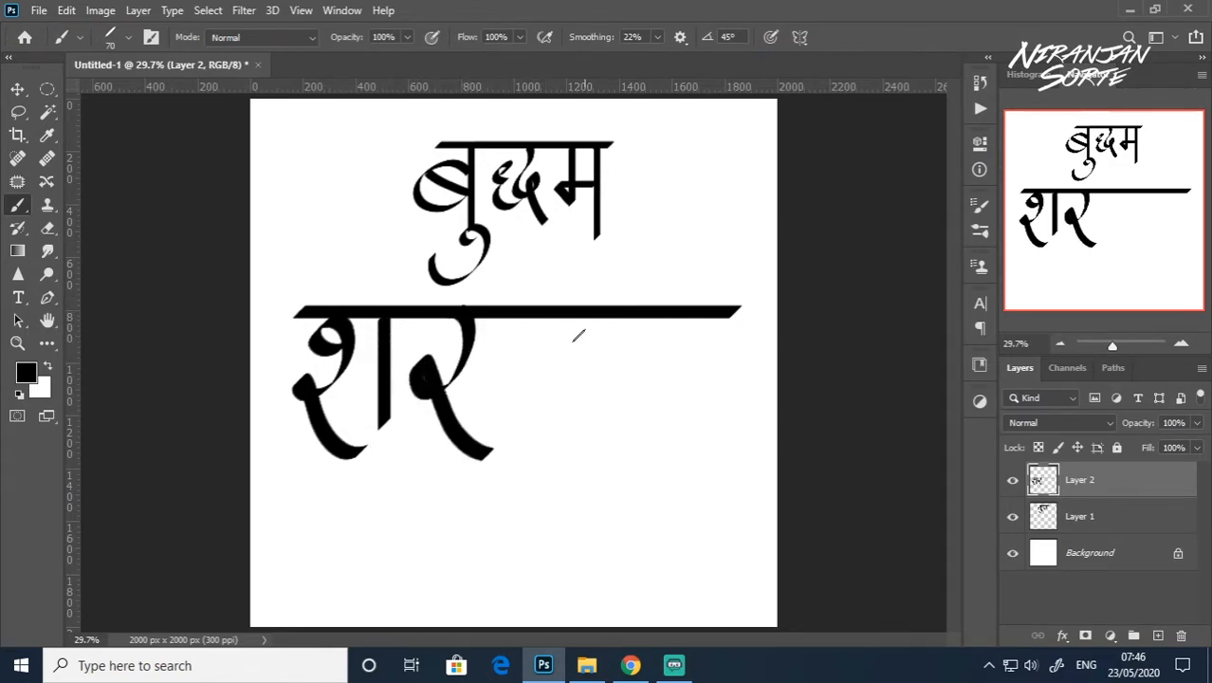
pyautogui.click(630, 669)
pyautogui.click(630, 669)
pyautogui.moveTo(512, 313); pyautogui.dragTo(513, 446)
pyautogui.hotkey('ctrl', 'z')
pyautogui.moveTo(517, 322); pyautogui.dragTo(517, 376)
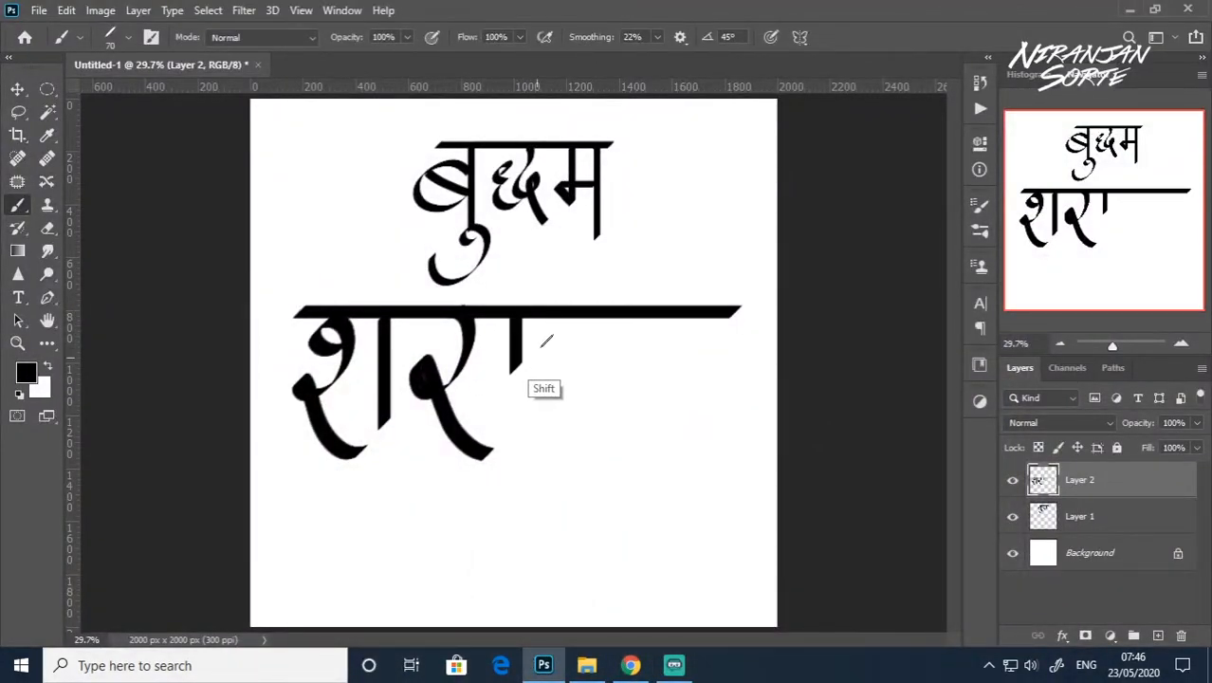
pyautogui.moveTo(552, 311); pyautogui.dragTo(554, 376)
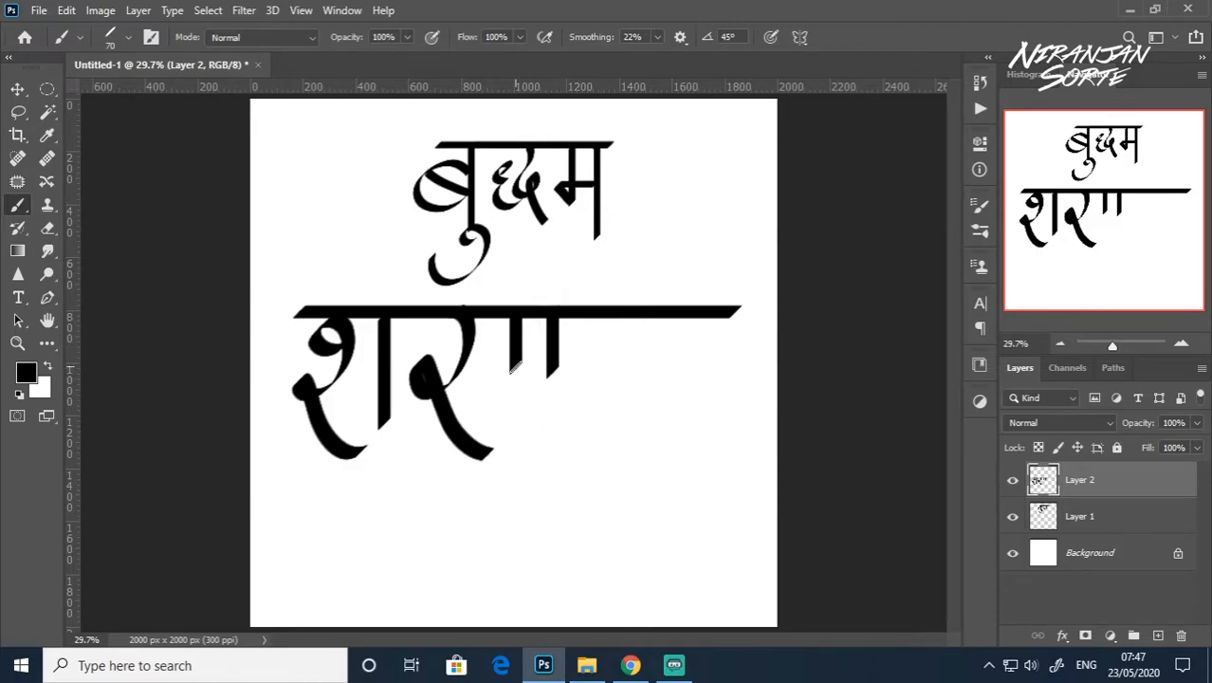
pyautogui.hotkey('ctrl', 'z')
pyautogui.hotkey('ctrl', 'z')
pyautogui.hotkey('ctrl', 'z')
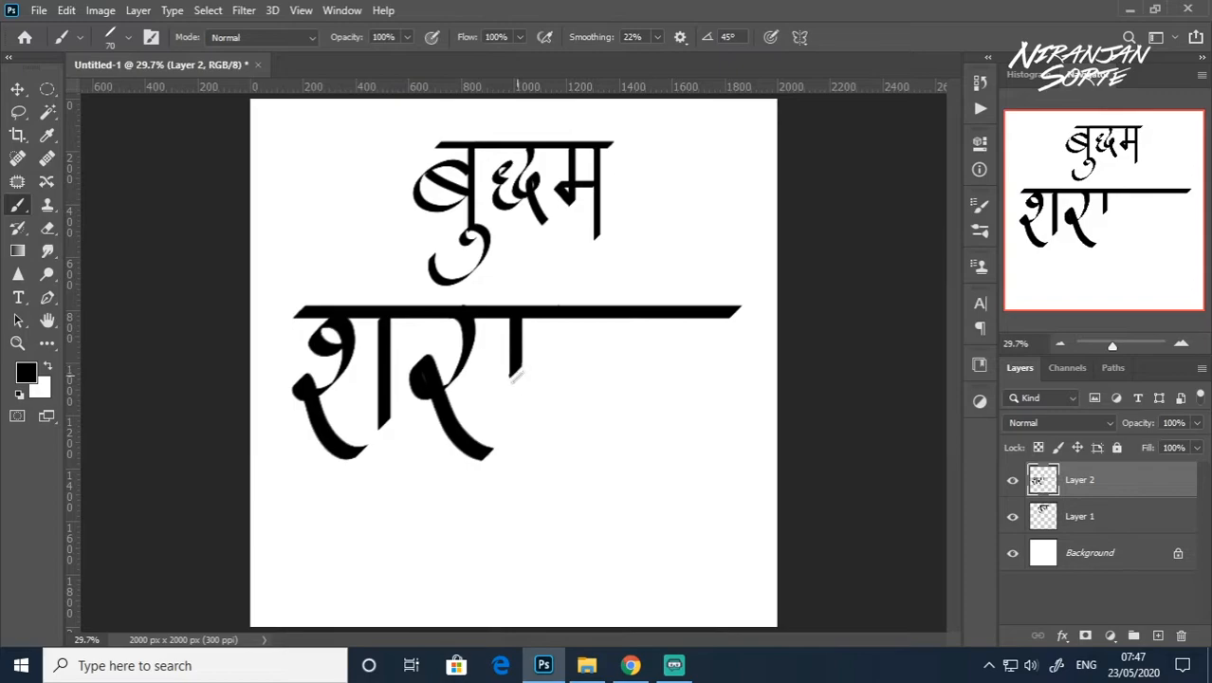
# Paint the letter ण after र, with a short U-shaped body and a long straight stem on its right.
pyautogui.hotkey('ctrl', 'z')
pyautogui.hotkey('ctrl', 'z')
pyautogui.moveTo(542, 317); pyautogui.dragTo(540, 373)
pyautogui.hotkey('ctrl', 'z')
pyautogui.moveTo(539, 318); pyautogui.dragTo(541, 375)
pyautogui.keyDown('shift'); pyautogui.click(542, 318); pyautogui.keyUp('shift')
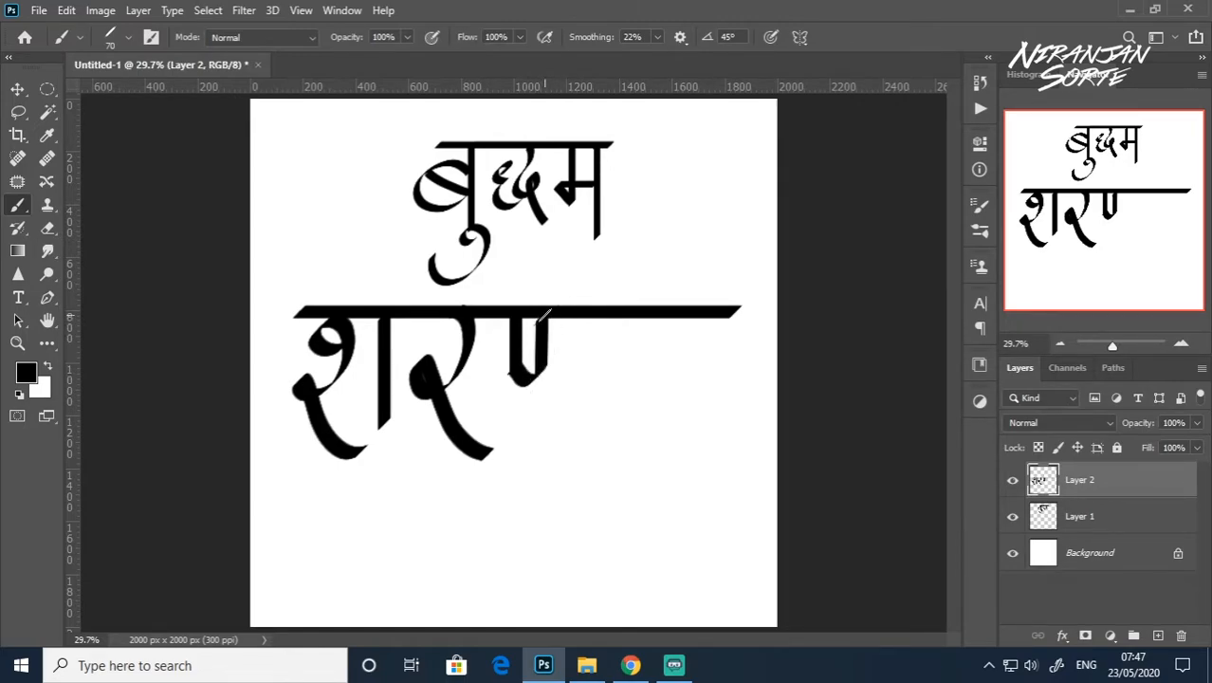
pyautogui.moveTo(567, 311); pyautogui.dragTo(564, 431)
pyautogui.hotkey('ctrl', 'z')
pyautogui.moveTo(566, 313); pyautogui.dragTo(565, 500)
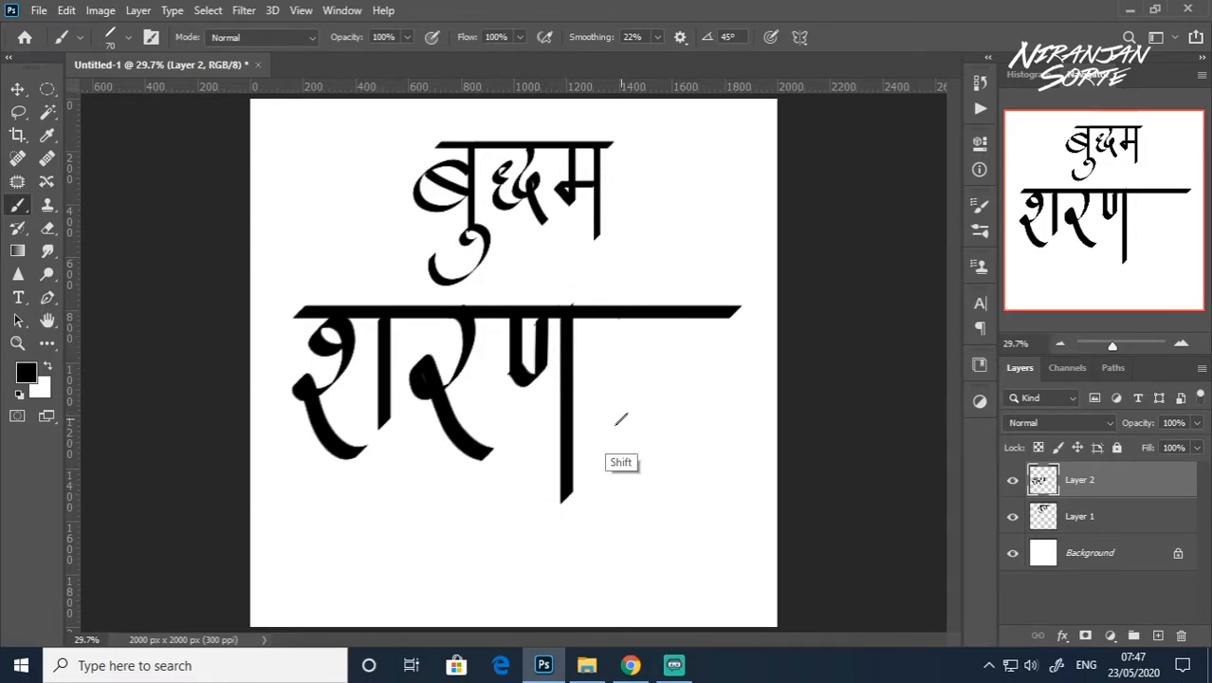
# Paint the letter म after ण with a long right stem to complete the word शरणम.
pyautogui.moveTo(621, 426); pyautogui.dragTo(664, 324)
pyautogui.keyDown('shift'); pyautogui.click(661, 410); pyautogui.keyUp('shift')
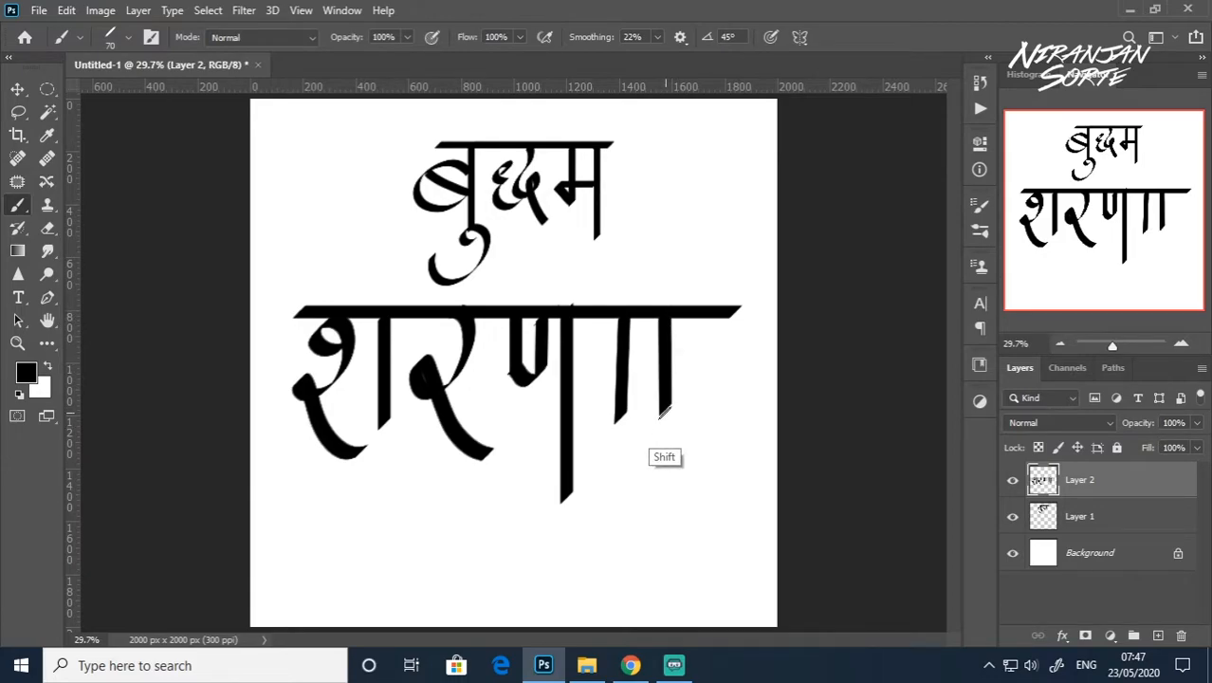
pyautogui.keyDown('shift'); pyautogui.click(668, 491); pyautogui.keyUp('shift')
pyautogui.hotkey('ctrl', 'z')
pyautogui.hotkey('ctrl', 'z')
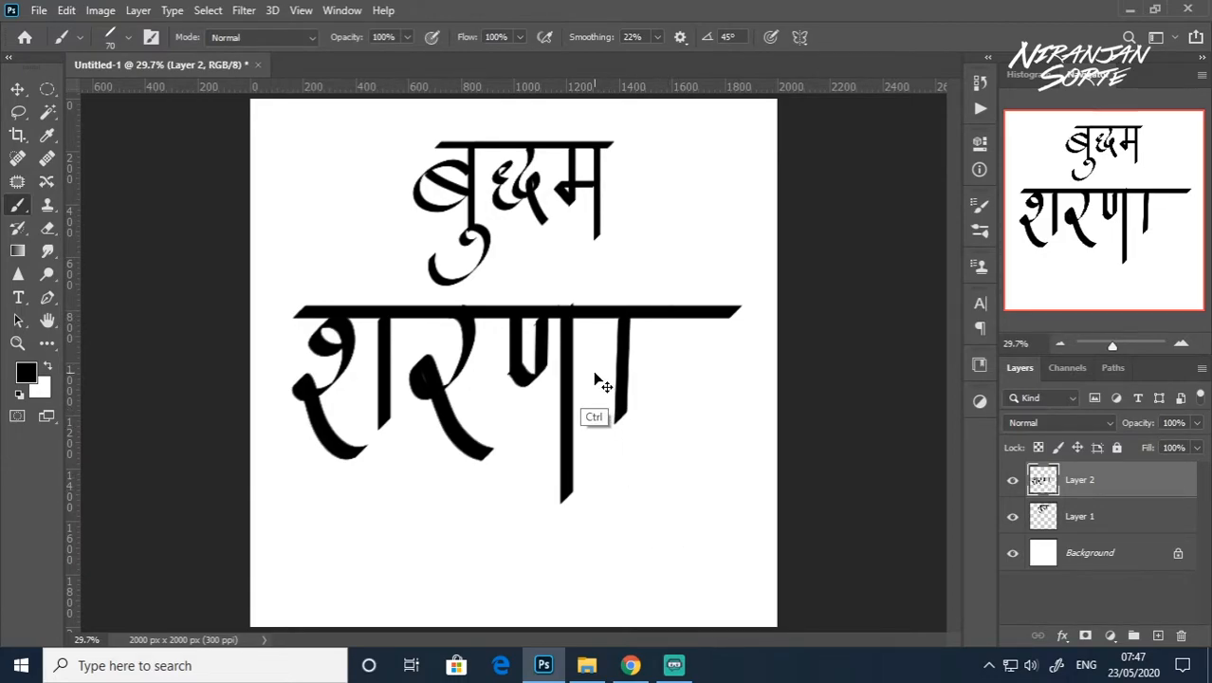
pyautogui.keyDown('shift'); pyautogui.click(664, 382); pyautogui.keyUp('shift')
pyautogui.hotkey('ctrl', 'z')
pyautogui.keyDown('shift'); pyautogui.click(603, 392); pyautogui.keyUp('shift')
pyautogui.moveTo(670, 315); pyautogui.dragTo(663, 425)
pyautogui.hotkey('ctrl', 'z')
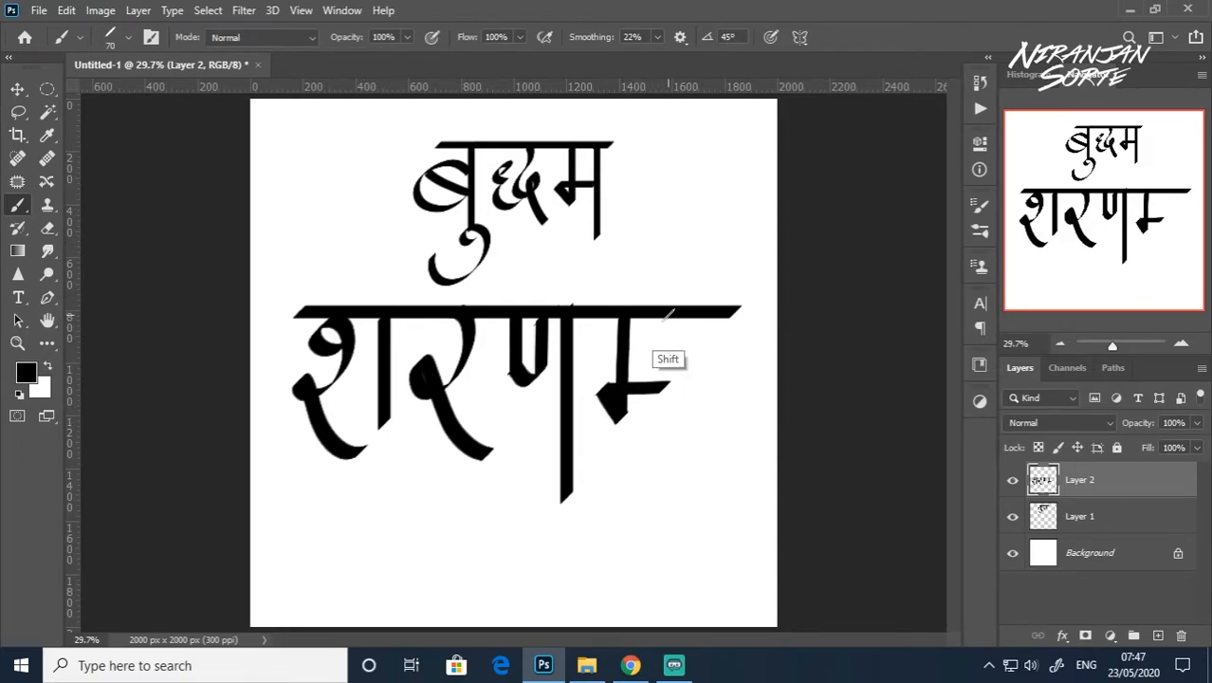
pyautogui.moveTo(668, 312); pyautogui.dragTo(664, 532)
# Scale the word शरणम to 55.61% and move it below बुद्धम, offset to the right.
pyautogui.hotkey('ctrl', 't')
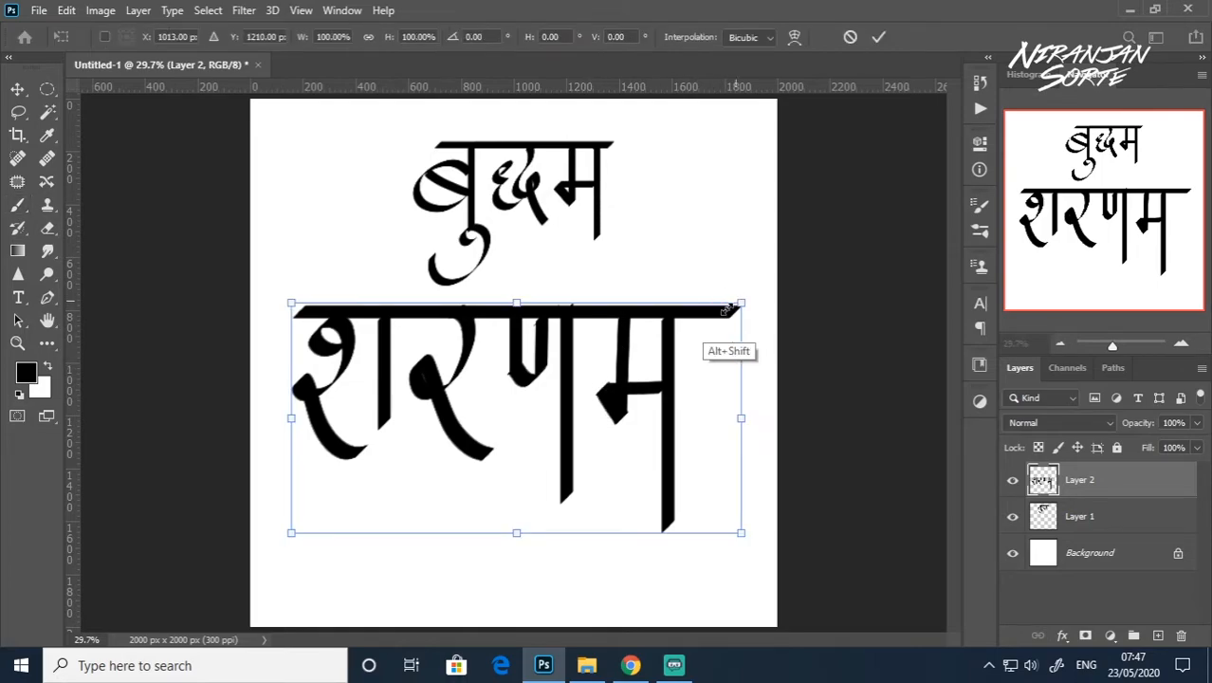
pyautogui.moveTo(740, 302); pyautogui.dragTo(641, 346)
pyautogui.moveTo(580, 406); pyautogui.dragTo(681, 303)
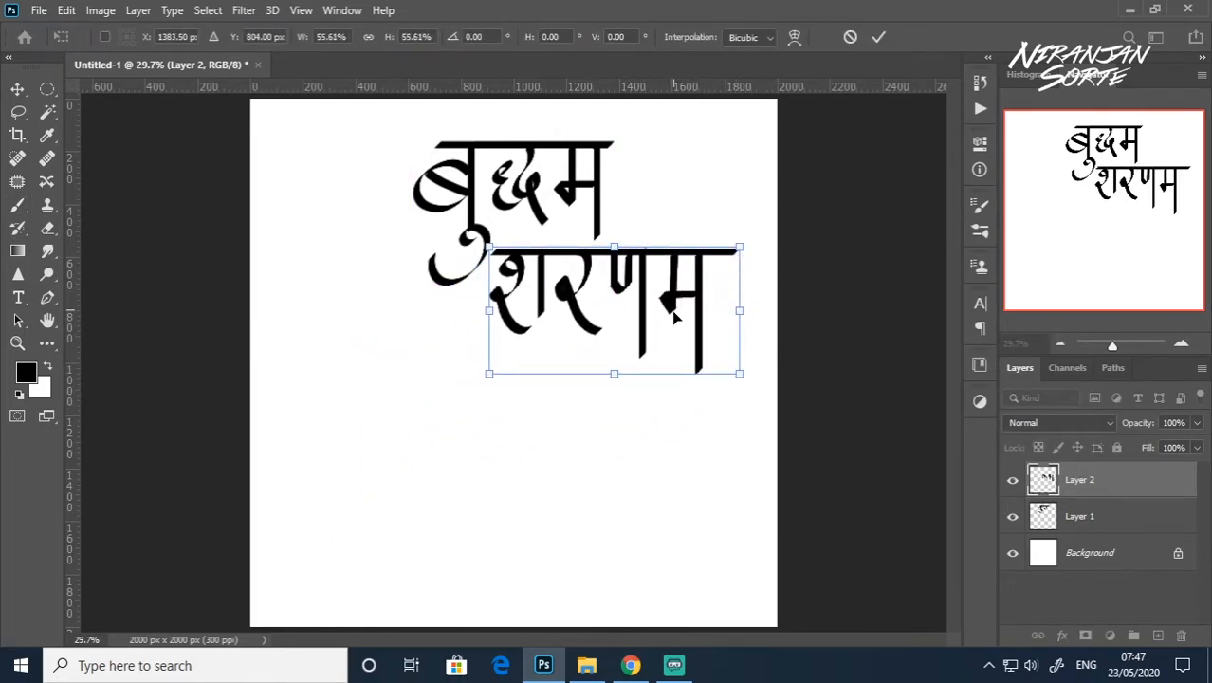
pyautogui.press('Return')
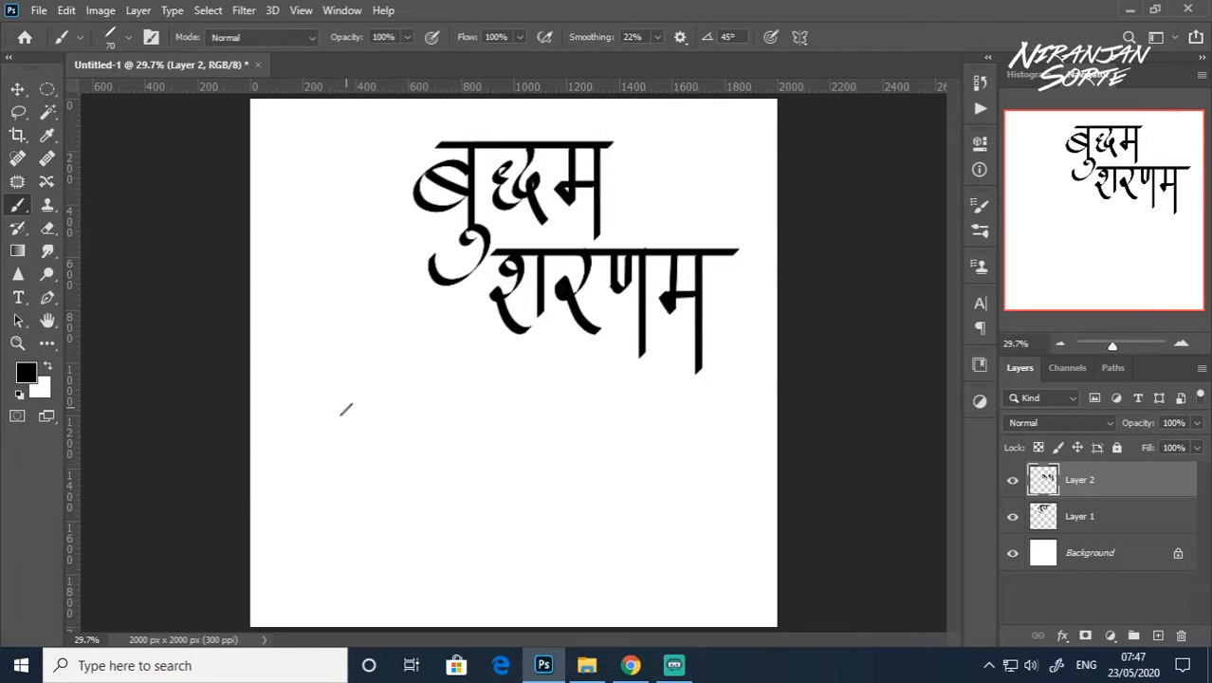
# Add a new layer and paint a wide headline below शरणम with the letter ग and its long stem at the left end.
pyautogui.click(1155, 634)
pyautogui.moveTo(276, 388)
pyautogui.mouseDown()
pyautogui.moveTo(668, 373)
pyautogui.moveTo(752, 389)
pyautogui.mouseUp()
pyautogui.moveTo(336, 387); pyautogui.dragTo(337, 501)
pyautogui.hotkey('ctrl', 'z')
pyautogui.moveTo(331, 388)
pyautogui.mouseDown()
pyautogui.moveTo(331, 507)
pyautogui.moveTo(318, 508)
pyautogui.moveTo(305, 461)
pyautogui.mouseUp()
pyautogui.hotkey('ctrl', 'z')
pyautogui.moveTo(327, 510)
pyautogui.mouseDown()
pyautogui.moveTo(296, 485)
pyautogui.moveTo(327, 459)
pyautogui.mouseUp()
pyautogui.hotkey('ctrl', 'z')
pyautogui.moveTo(327, 510); pyautogui.dragTo(304, 479)
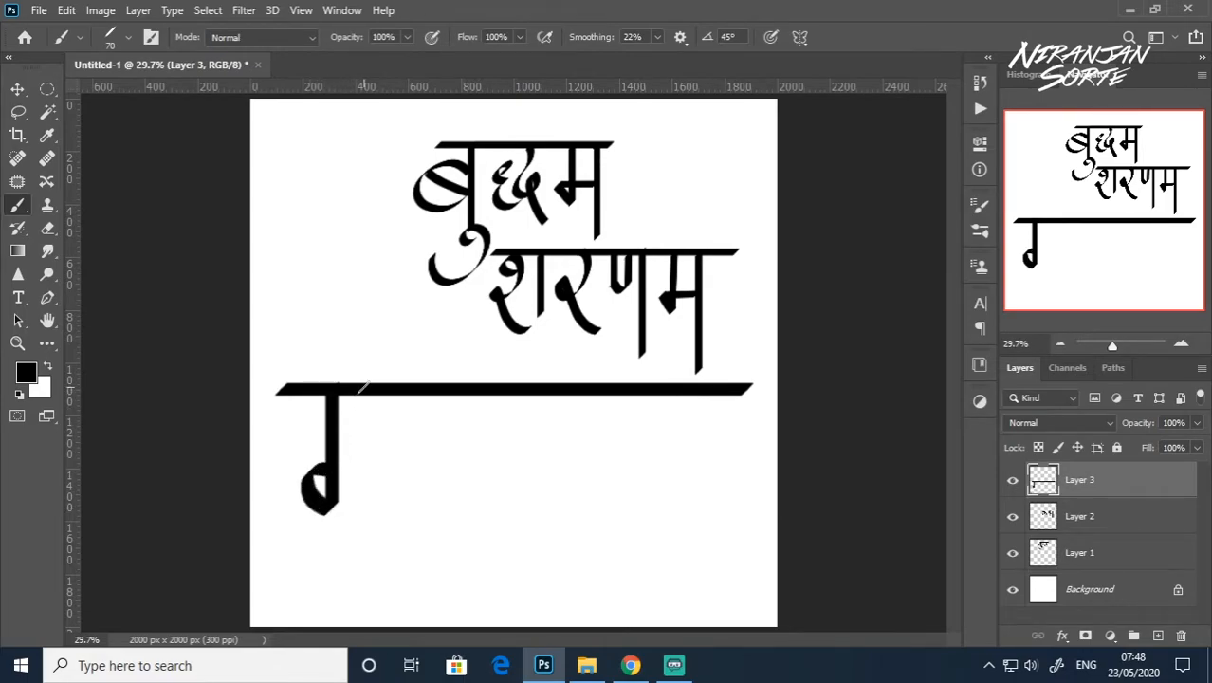
pyautogui.moveTo(363, 398); pyautogui.dragTo(364, 575)
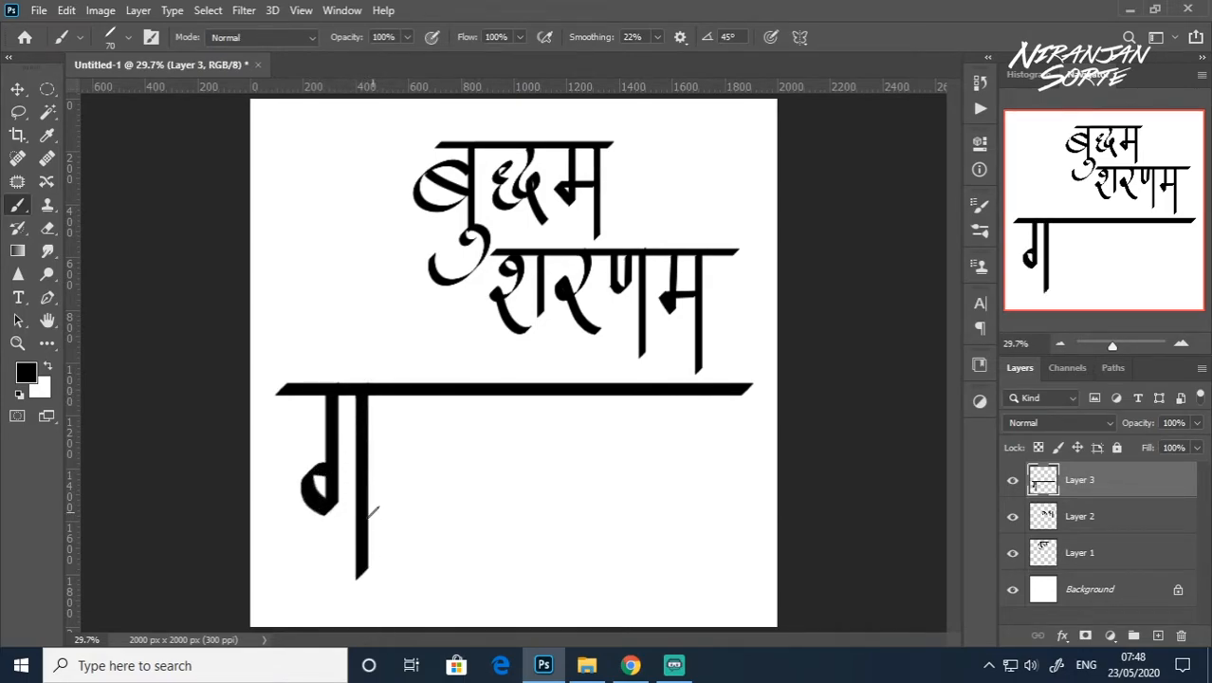
# Paint the letter छ under the headline and join a half च to its left to form च्छ.
pyautogui.click(630, 665)
pyautogui.hotkey('alt', 'Tab')
pyautogui.moveTo(455, 390)
pyautogui.mouseDown()
pyautogui.moveTo(427, 416)
pyautogui.moveTo(456, 434)
pyautogui.moveTo(431, 459)
pyautogui.moveTo(470, 488)
pyautogui.moveTo(493, 438)
pyautogui.mouseUp()
pyautogui.hotkey('ctrl', 'z')
pyautogui.moveTo(446, 393)
pyautogui.mouseDown()
pyautogui.moveTo(422, 438)
pyautogui.moveTo(472, 488)
pyautogui.moveTo(493, 450)
pyautogui.mouseUp()
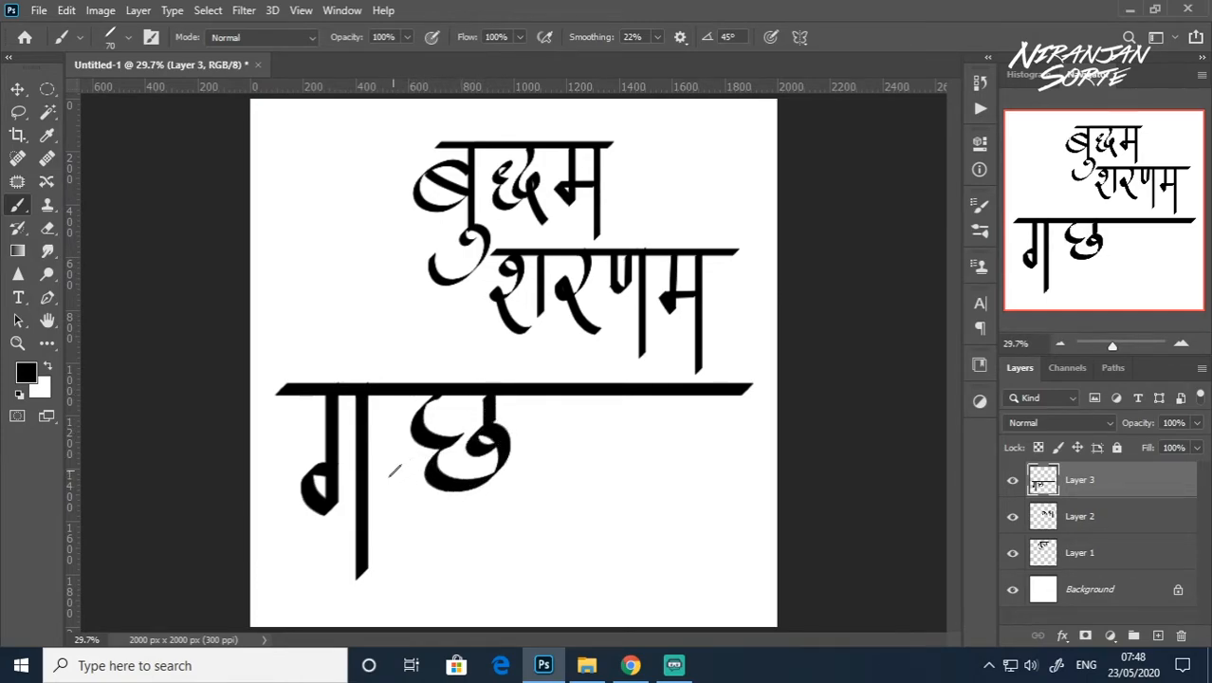
pyautogui.moveTo(403, 453); pyautogui.dragTo(431, 483)
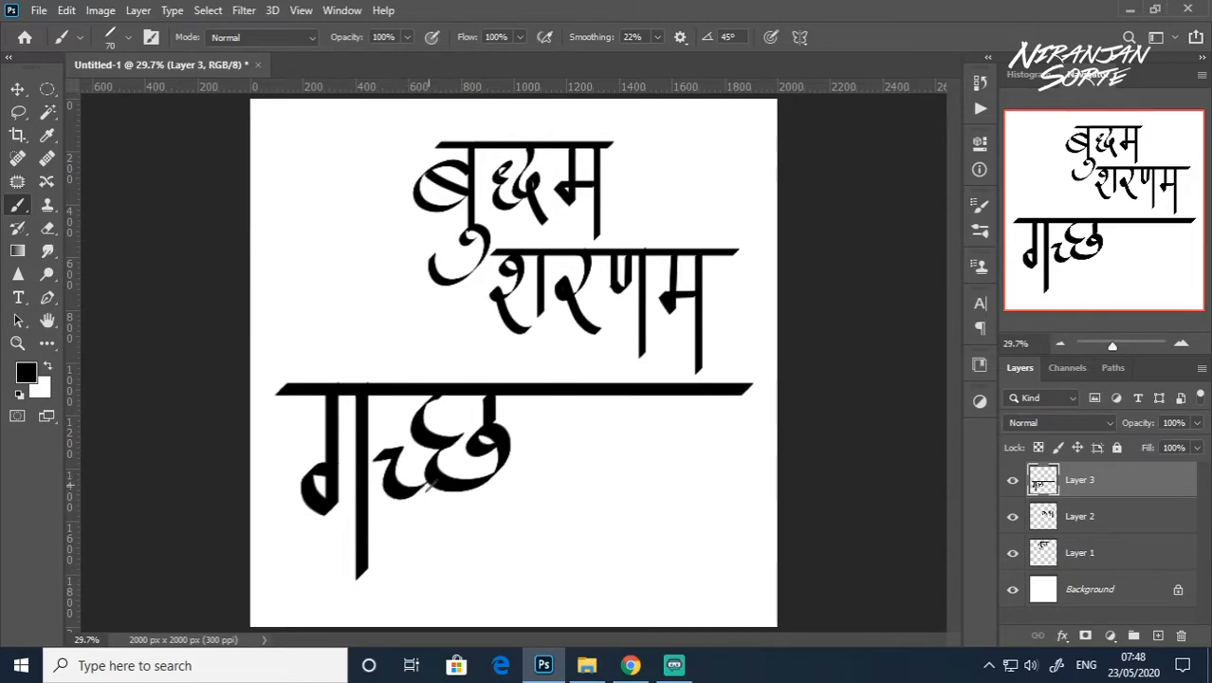
# Paint a long vertical ा stem from the headline directly after च्छ.
pyautogui.keyDown('shift'); pyautogui.rightClick(529, 389); pyautogui.keyUp('shift')
pyautogui.click(525, 389)
pyautogui.moveTo(526, 388); pyautogui.dragTo(523, 554)
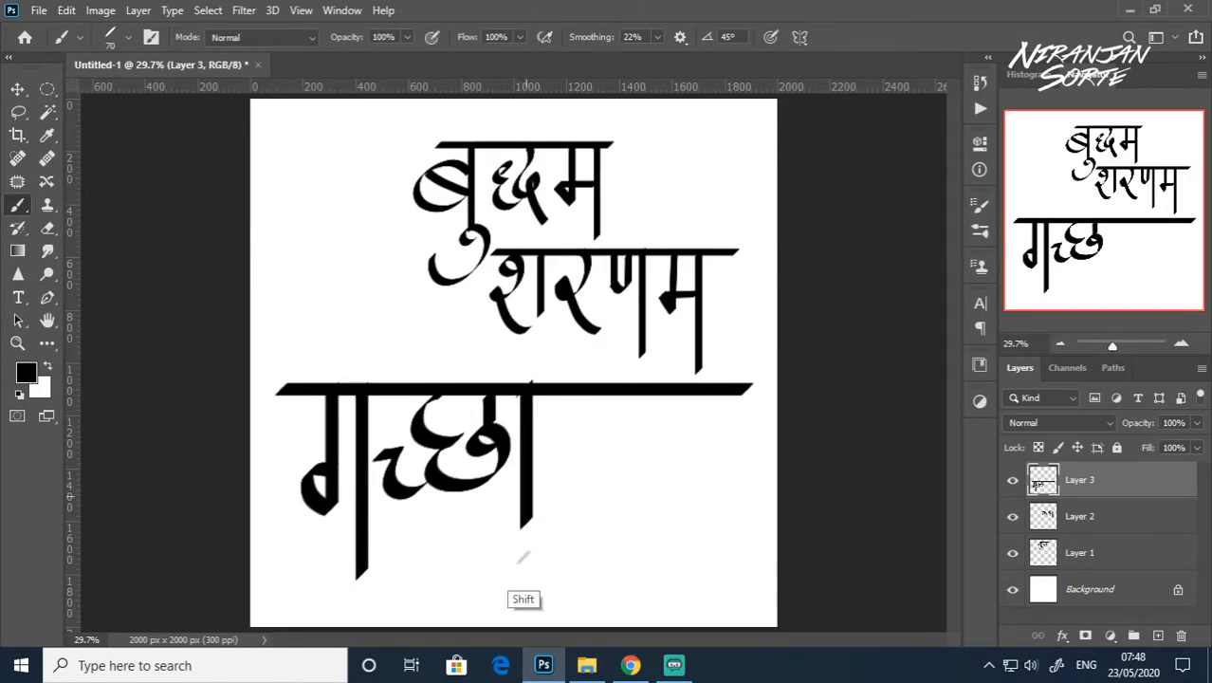
pyautogui.click(686, 673)
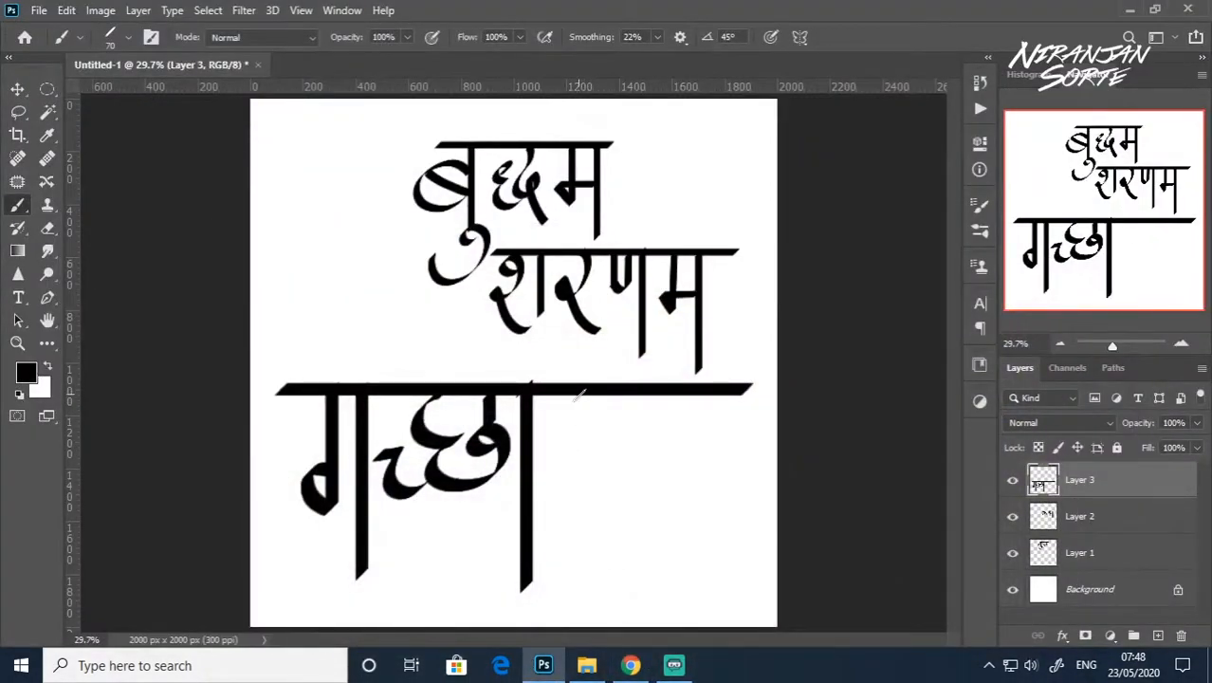
# Paint the letter म near the headline's right end, with a short left stem, crossbar and long right stem.
pyautogui.moveTo(627, 390)
pyautogui.mouseDown()
pyautogui.moveTo(629, 465)
pyautogui.moveTo(601, 494)
pyautogui.moveTo(621, 457)
pyautogui.mouseUp()
pyautogui.hotkey('ctrl', 'z')
pyautogui.moveTo(626, 384); pyautogui.dragTo(627, 474)
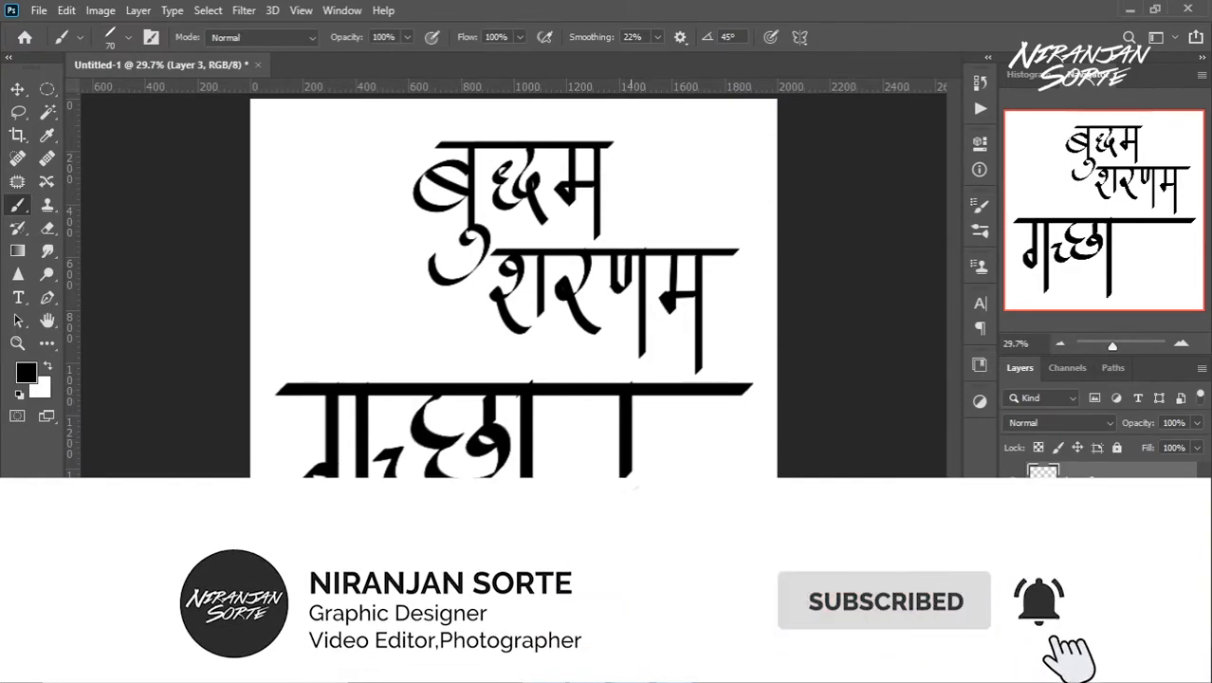
pyautogui.keyDown('shift'); pyautogui.click(675, 384); pyautogui.keyUp('shift')
pyautogui.hotkey('ctrl', 'z')
pyautogui.moveTo(674, 384)
pyautogui.mouseDown()
pyautogui.moveTo(672, 488)
pyautogui.moveTo(591, 481)
pyautogui.mouseUp()
pyautogui.keyDown('shift'); pyautogui.click(673, 572); pyautogui.keyUp('shift')
pyautogui.keyDown('shift'); pyautogui.click(671, 468); pyautogui.keyUp('shift')
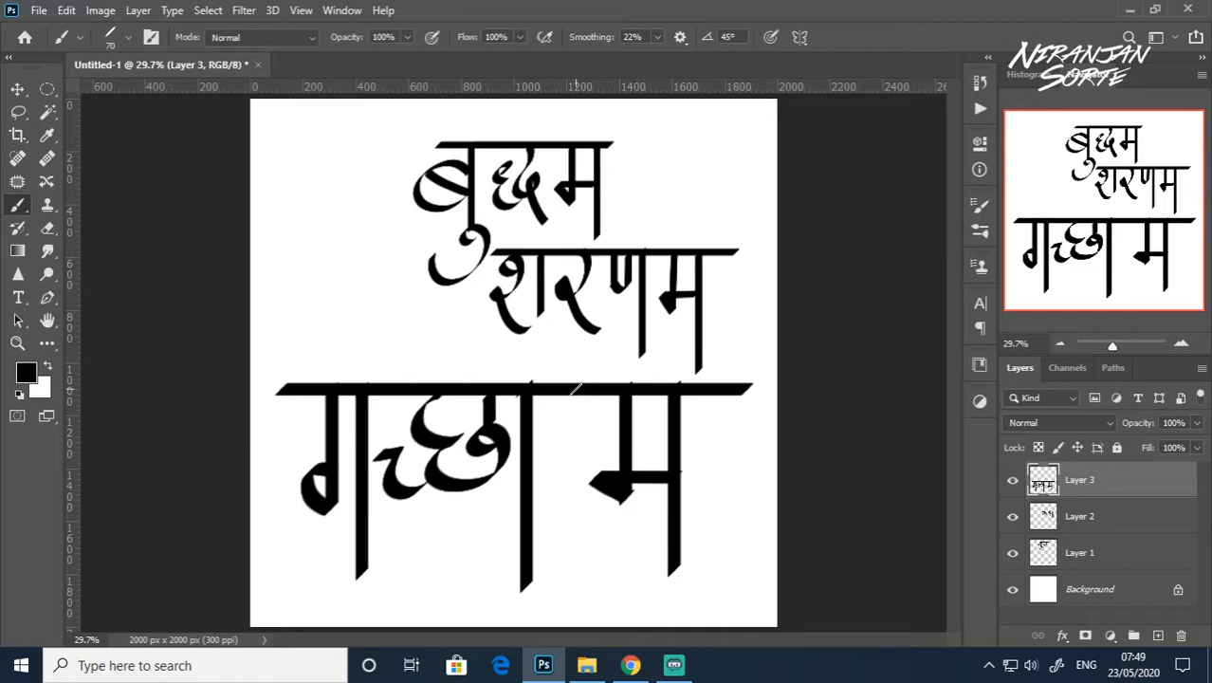
# Paint the ि sign with a long stem before म and an arch above the headline to complete the word गच्छामि.
pyautogui.moveTo(573, 383); pyautogui.dragTo(574, 588)
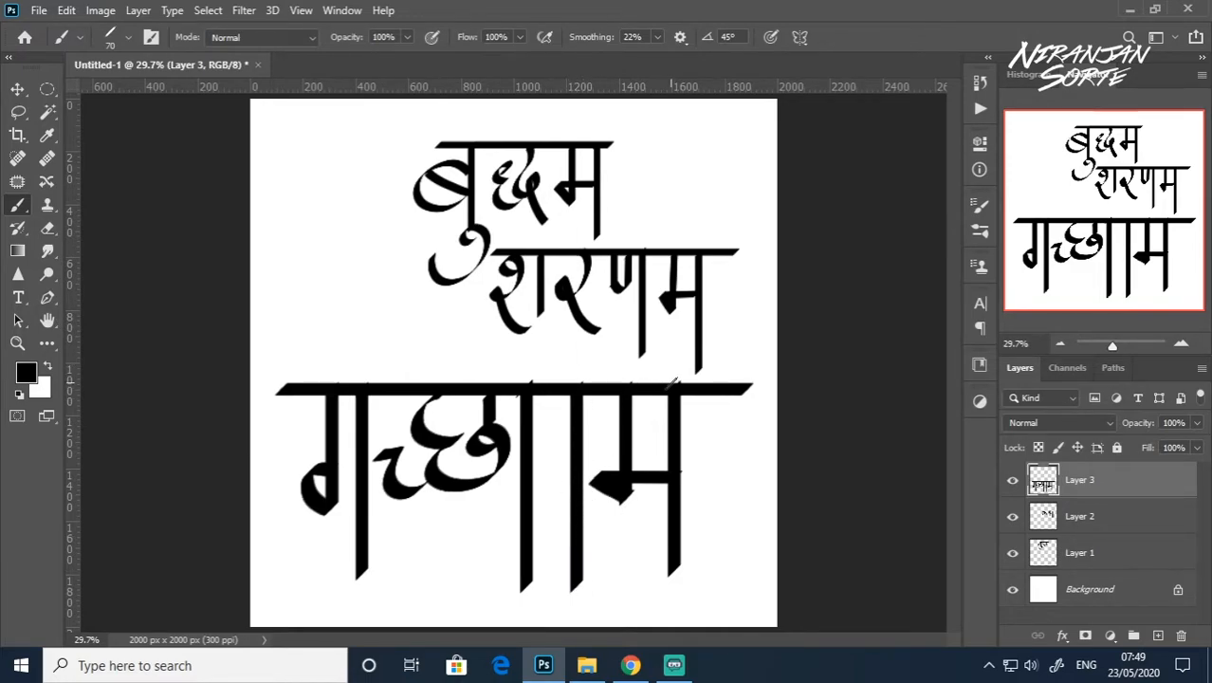
pyautogui.moveTo(675, 384)
pyautogui.mouseDown()
pyautogui.moveTo(571, 357)
pyautogui.moveTo(576, 384)
pyautogui.moveTo(622, 309)
pyautogui.moveTo(680, 383)
pyautogui.moveTo(648, 341)
pyautogui.moveTo(638, 372)
pyautogui.moveTo(601, 301)
pyautogui.moveTo(670, 370)
pyautogui.mouseUp()
pyautogui.hotkey('ctrl', 'z')
pyautogui.hotkey('ctrl', 'z')
pyautogui.hotkey('ctrl', 'z')
pyautogui.hotkey('ctrl', 'z')
pyautogui.moveTo(580, 385)
pyautogui.mouseDown()
pyautogui.moveTo(538, 354)
pyautogui.moveTo(607, 317)
pyautogui.moveTo(688, 391)
pyautogui.mouseUp()
# Scale down the word गच्छामि and place it below शरणम, offset to the left.
pyautogui.hotkey('ctrl', 't')
pyautogui.moveTo(754, 312); pyautogui.dragTo(680, 355)
pyautogui.moveTo(654, 411); pyautogui.dragTo(651, 390)
pyautogui.press('Return')
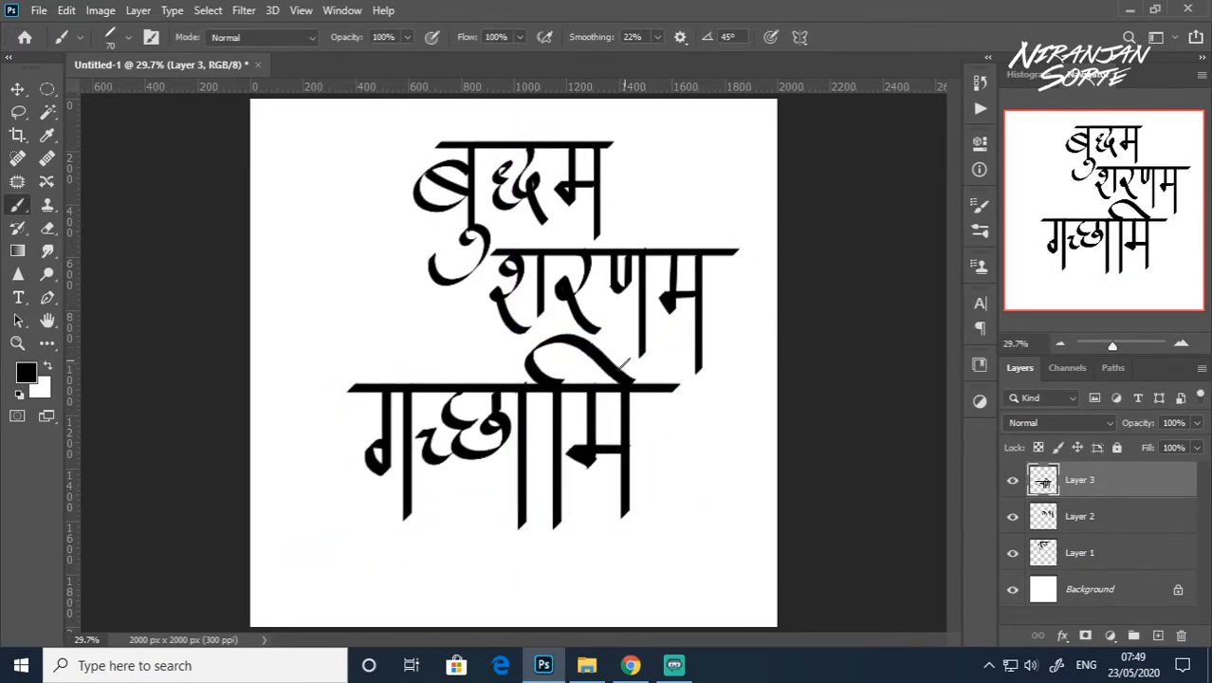
# Select the three lettering layers, scale them together to 93.24% and move them down to the canvas's horizontal centre.
pyautogui.keyDown('shift'); pyautogui.click(1050, 555); pyautogui.keyUp('shift')
pyautogui.hotkey('ctrl', 't')
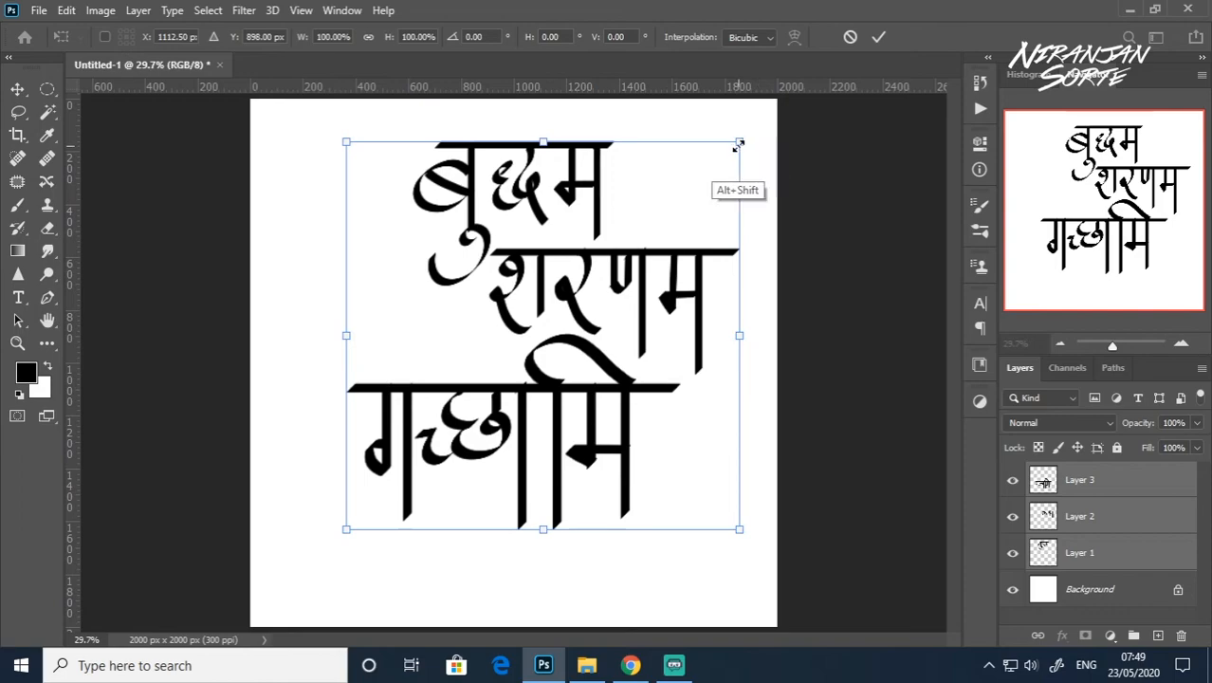
pyautogui.moveTo(739, 146); pyautogui.dragTo(725, 156)
pyautogui.moveTo(664, 231); pyautogui.dragTo(639, 305)
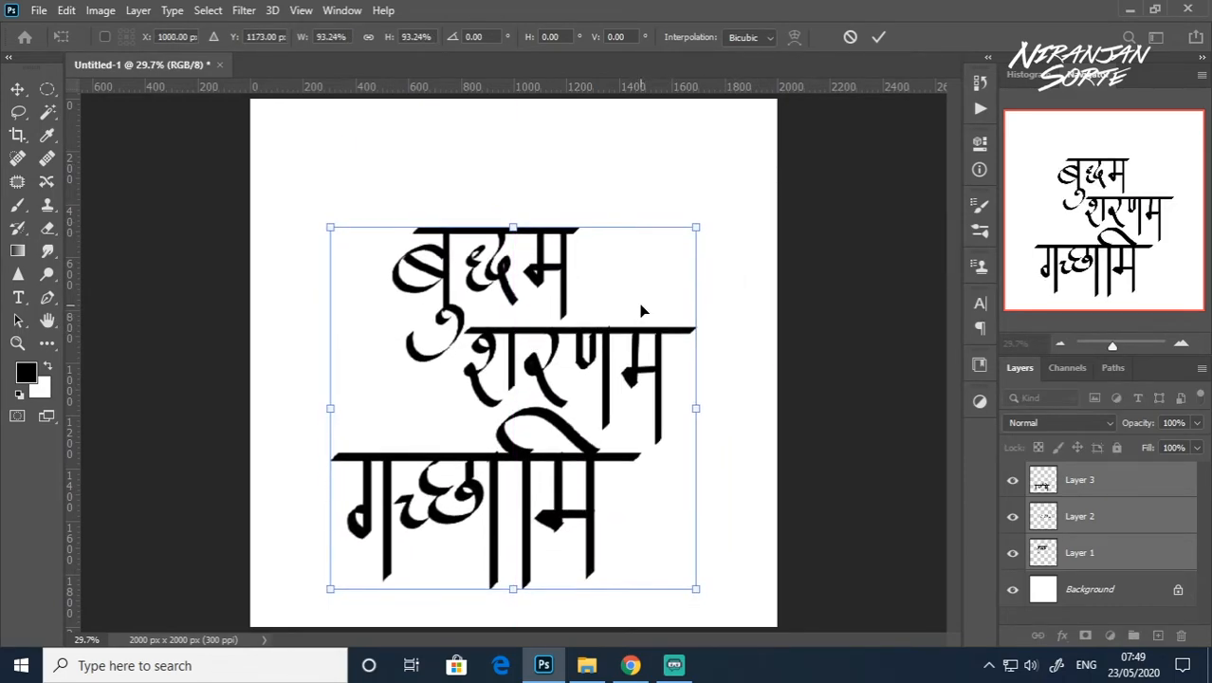
pyautogui.press('Return')
# Apply the lettering transform, add a new empty layer above the three lettering layers and activate the Brush tool.
pyautogui.click(17, 88)
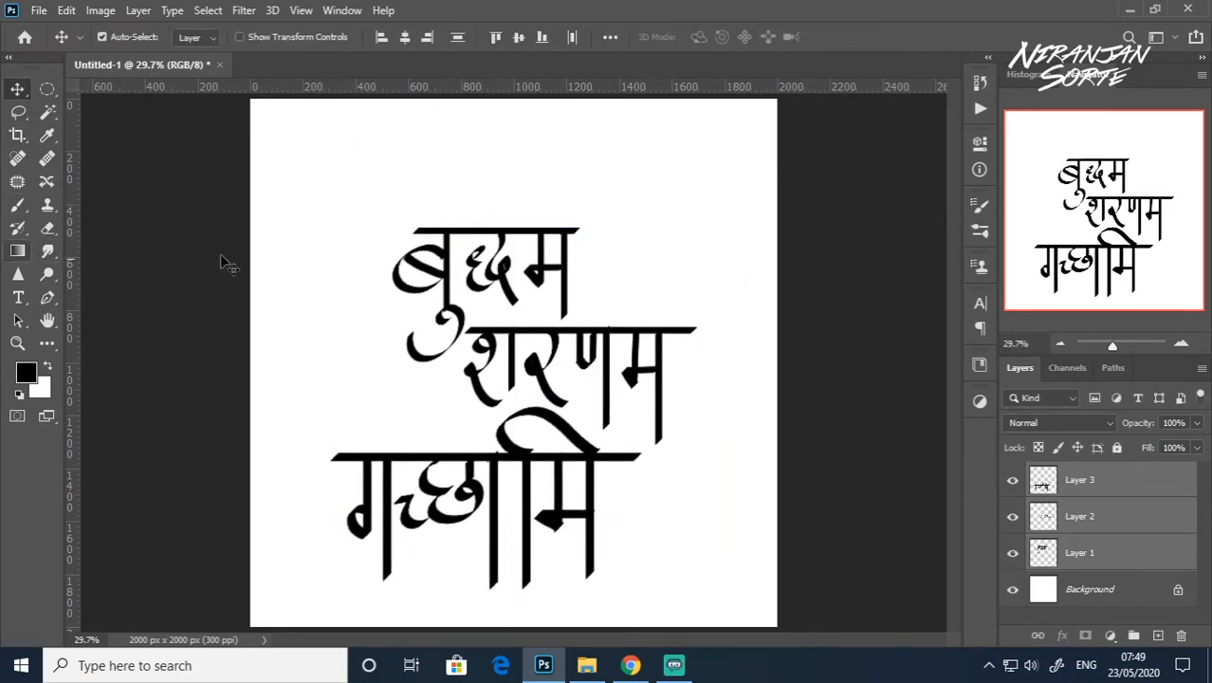
pyautogui.click(1156, 635)
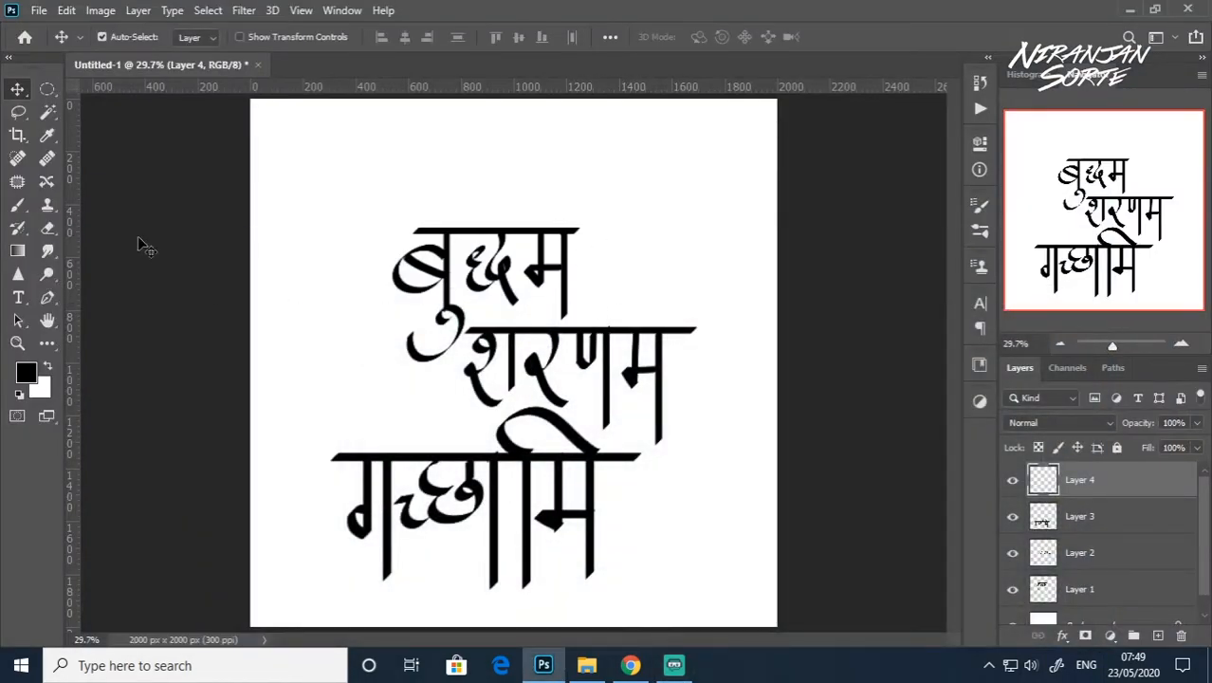
pyautogui.press('b')
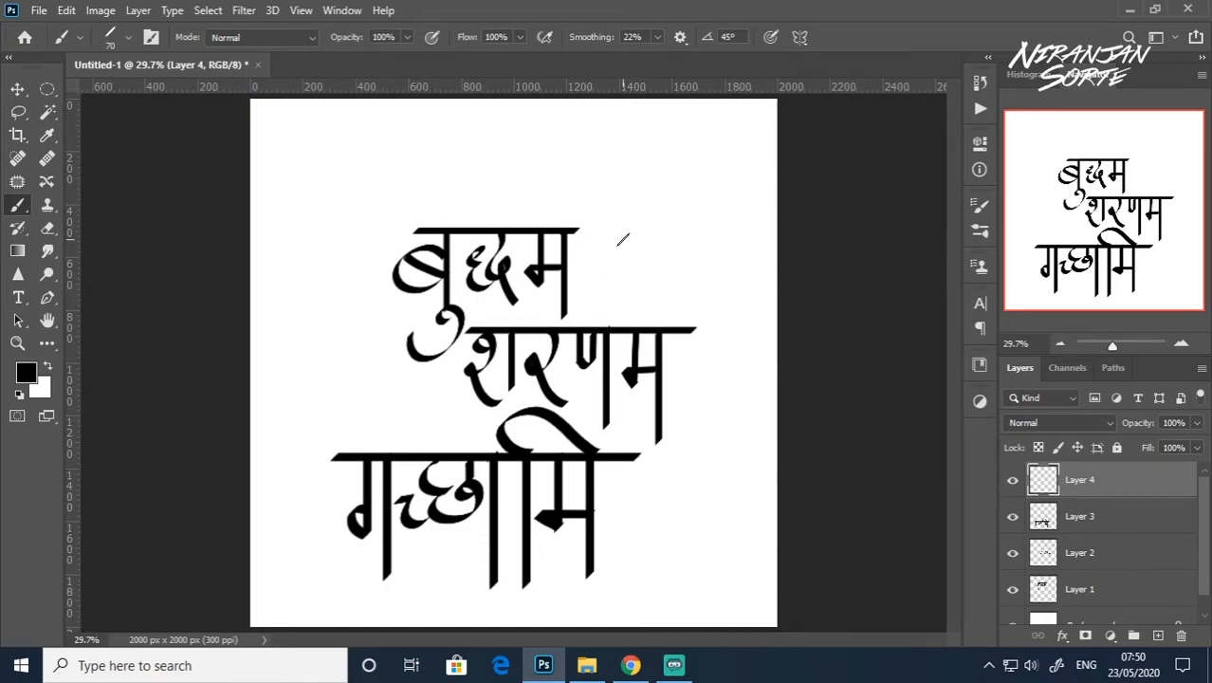
# Try a black stamp over the lettering with the 1218 px "elipse 1.png" brush from the "abstract stroke by freeject" set.
pyautogui.moveTo(640, 260); pyautogui.dragTo(622, 239)
pyautogui.hotkey('ctrl', 'z')
pyautogui.rightClick(322, 326)
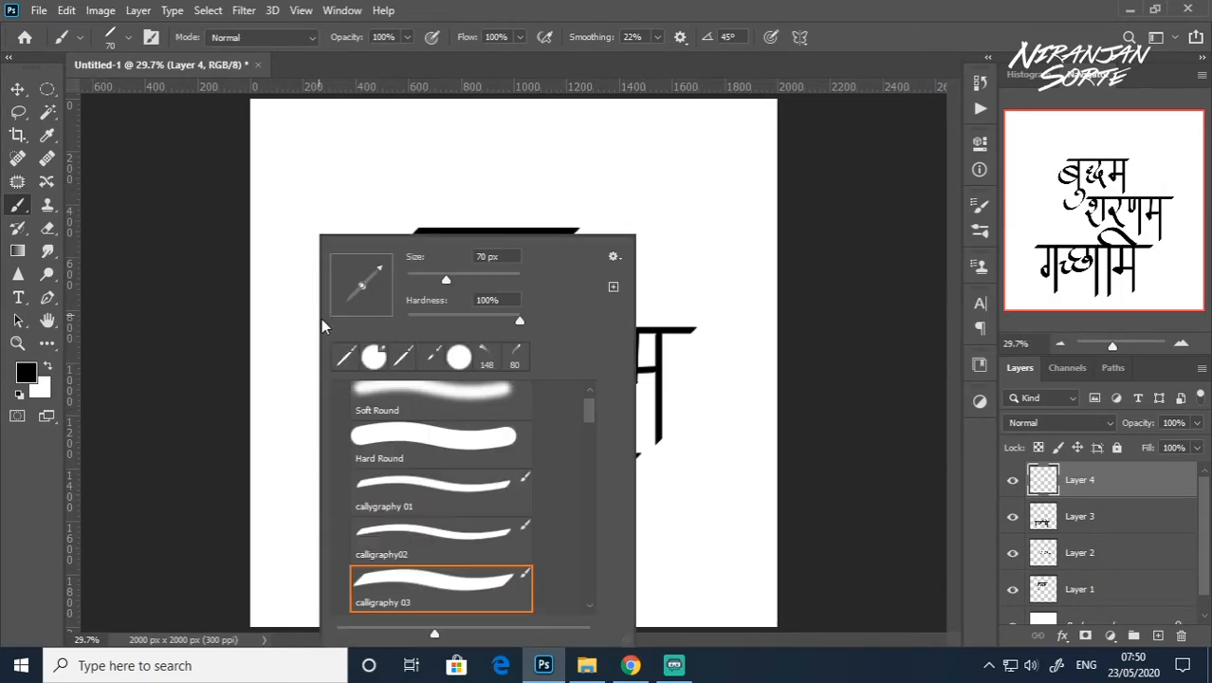
pyautogui.moveTo(589, 410)
pyautogui.mouseDown()
pyautogui.moveTo(607, 568)
pyautogui.moveTo(597, 558)
pyautogui.mouseUp()
pyautogui.moveTo(584, 528)
pyautogui.mouseDown()
pyautogui.moveTo(585, 551)
pyautogui.moveTo(584, 536)
pyautogui.mouseUp()
pyautogui.click(457, 607)
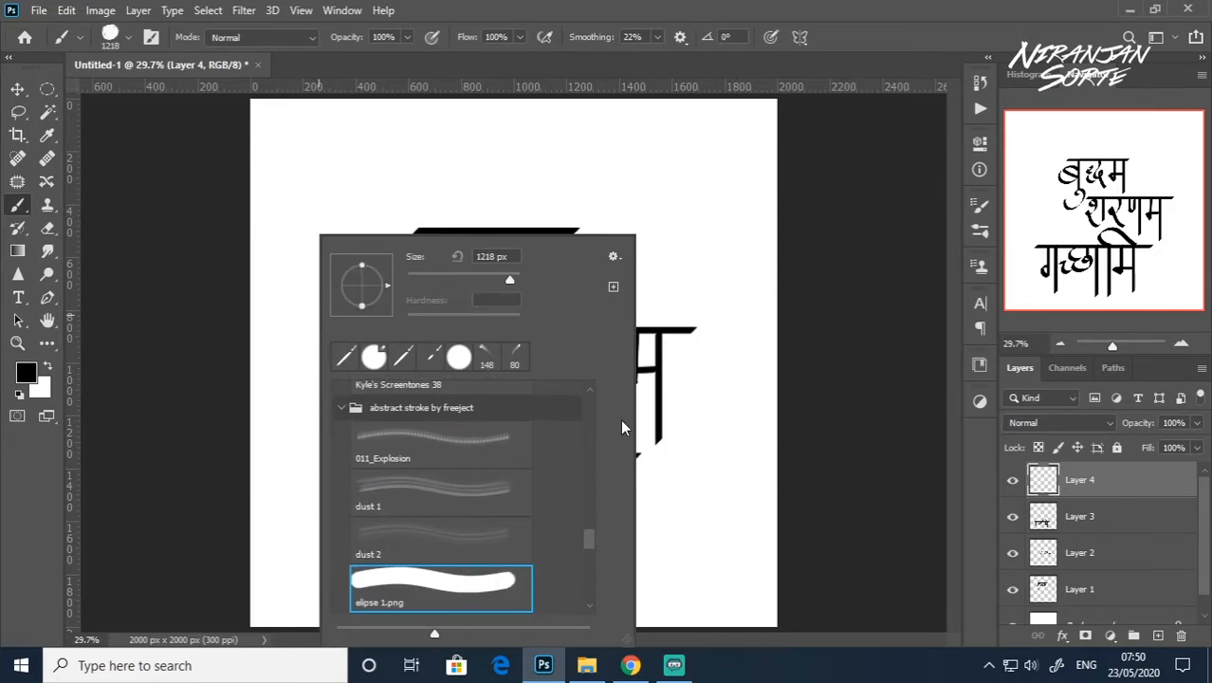
pyautogui.click(684, 354)
pyautogui.hotkey('ctrl', 'z')
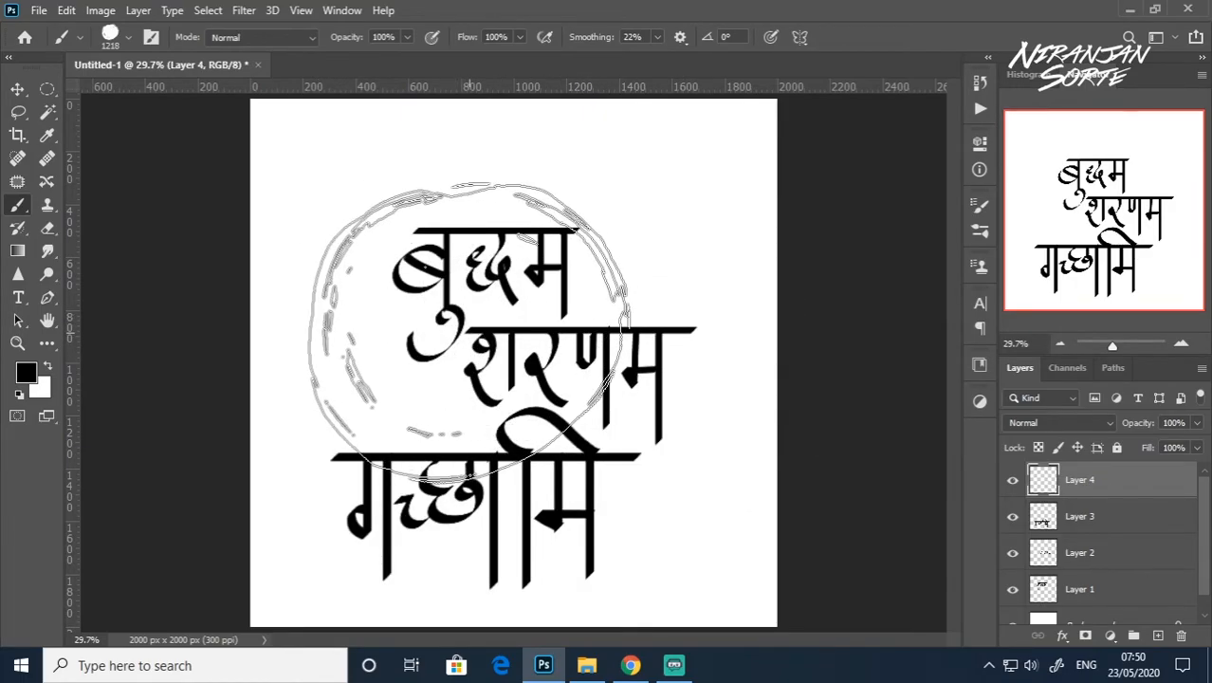
# Set the foreground colour to orange ff9900 and try a brush stamp over the lettering.
pyautogui.click(26, 373)
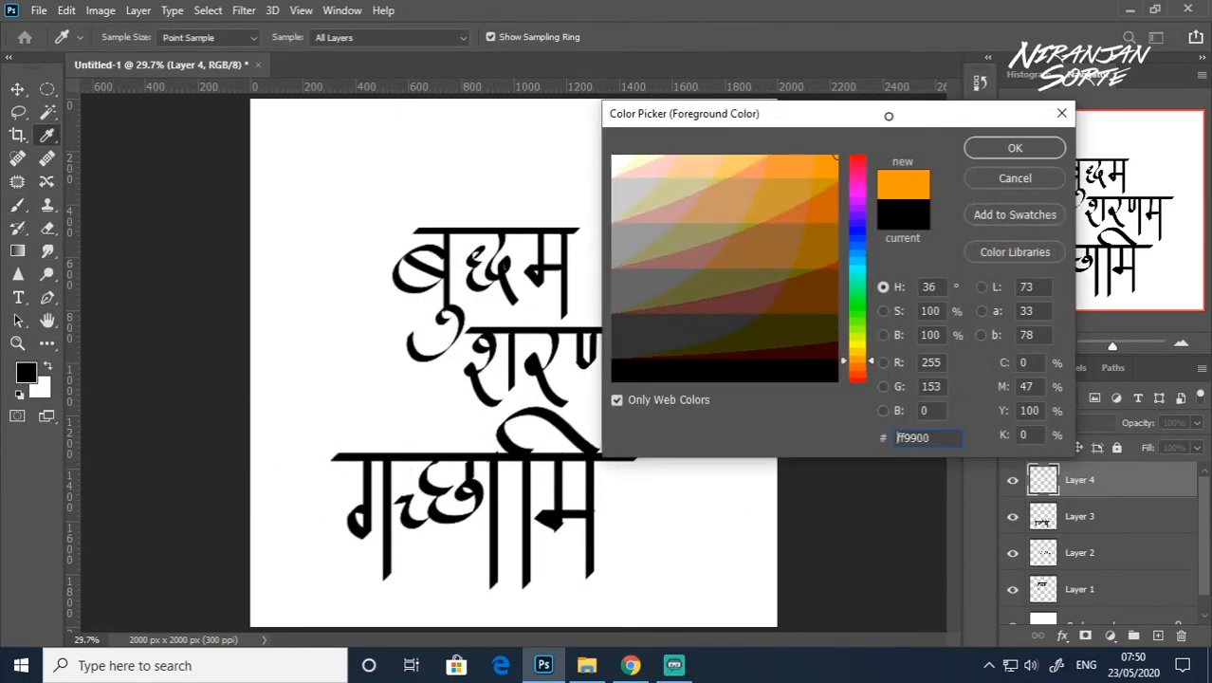
pyautogui.click(1015, 148)
pyautogui.click(555, 297)
pyautogui.hotkey('ctrl', 'z')
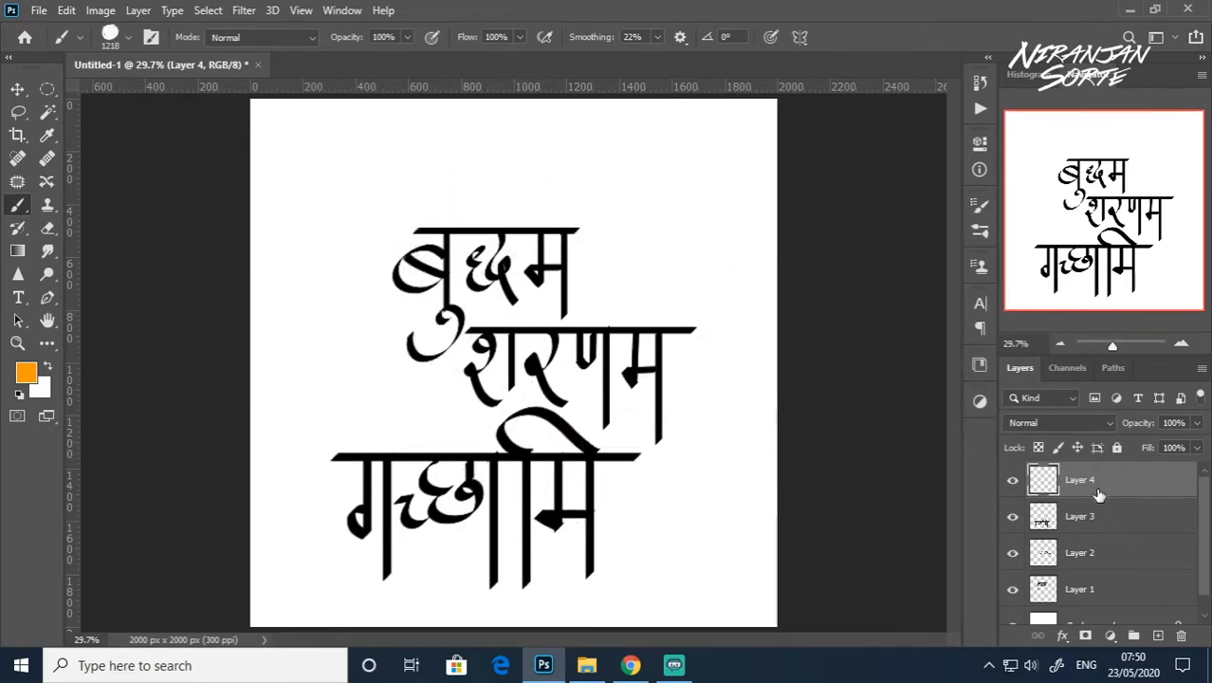
# Move the empty brush layer beneath the three lettering layers and try an orange circle stamp behind the words.
pyautogui.moveTo(1107, 622); pyautogui.dragTo(1107, 620)
pyautogui.click(521, 308)
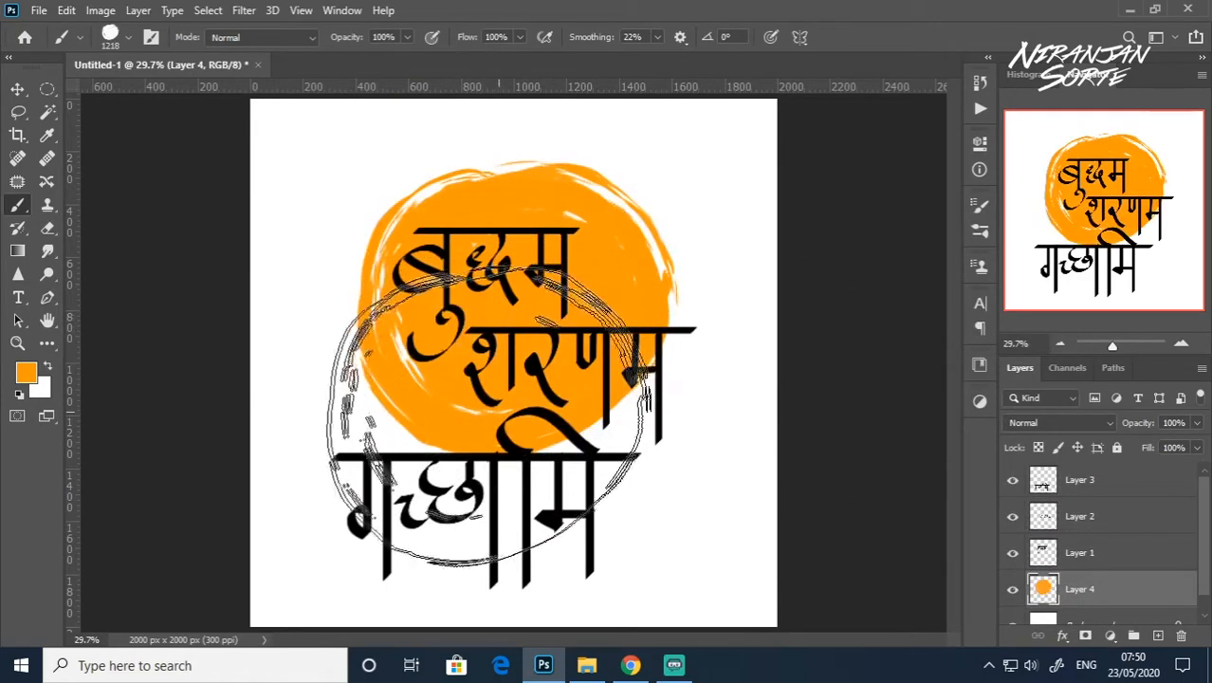
pyautogui.hotkey('ctrl', 'z')
# Keep the orange foreground colour and try the "dust 1" and "dust 2" brushes for the background shape.
pyautogui.click(26, 373)
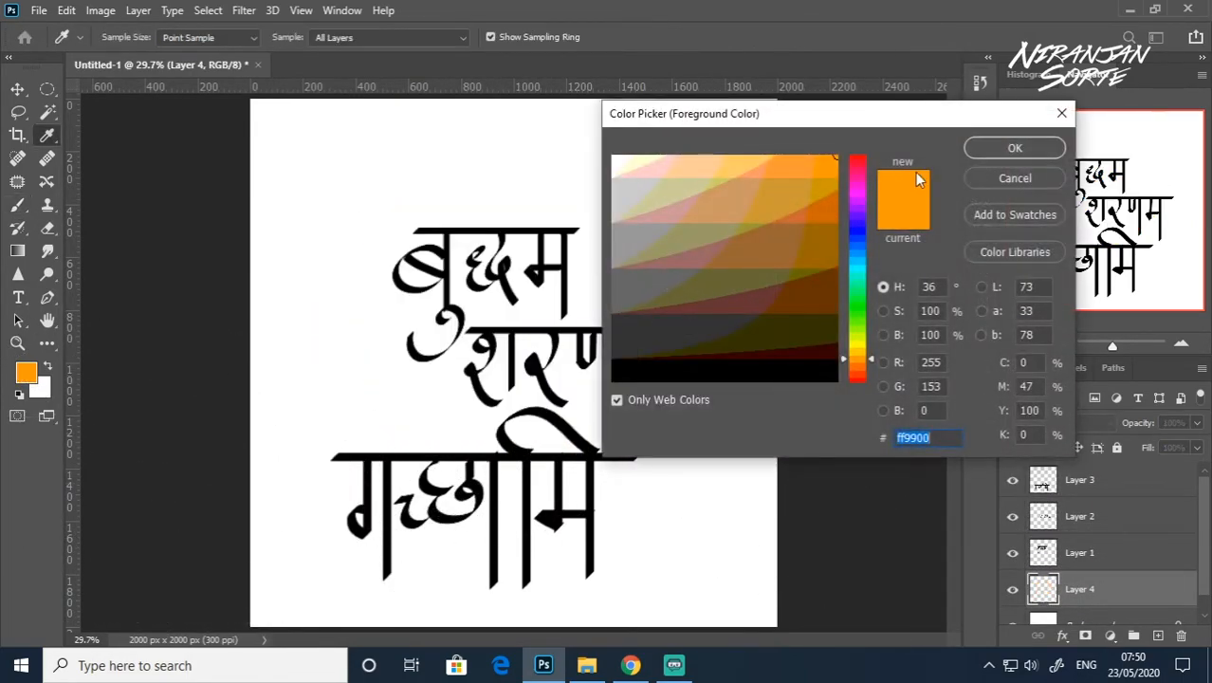
pyautogui.press('Return')
pyautogui.rightClick(512, 333)
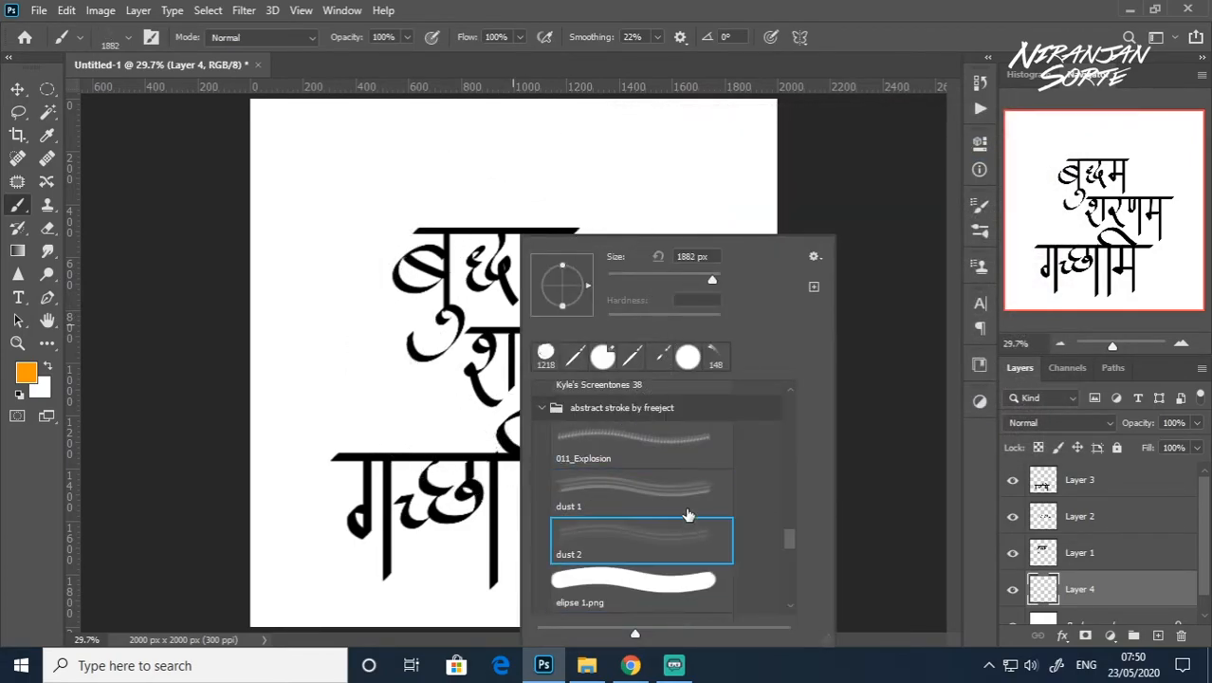
pyautogui.click(476, 334)
pyautogui.hotkey('ctrl', 'z')
pyautogui.rightClick(489, 339)
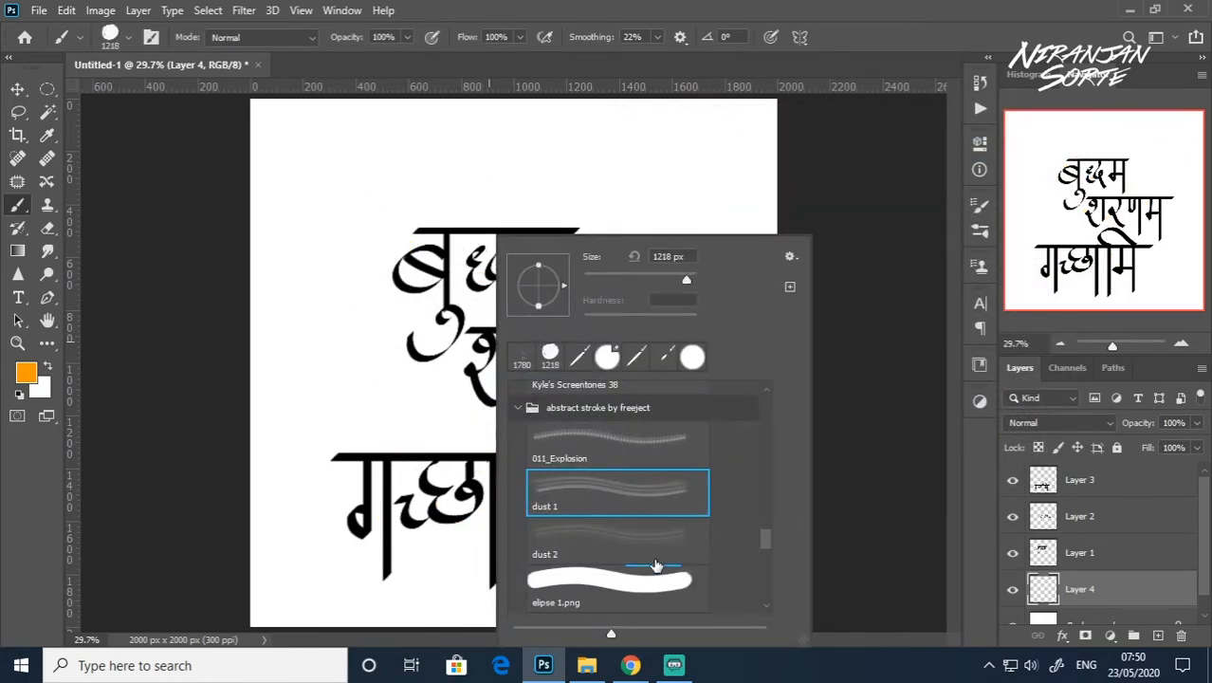
pyautogui.doubleClick(646, 534)
# Try a background stamp with the 1520 px "elipse 1.png" brush.
pyautogui.rightClick(498, 337)
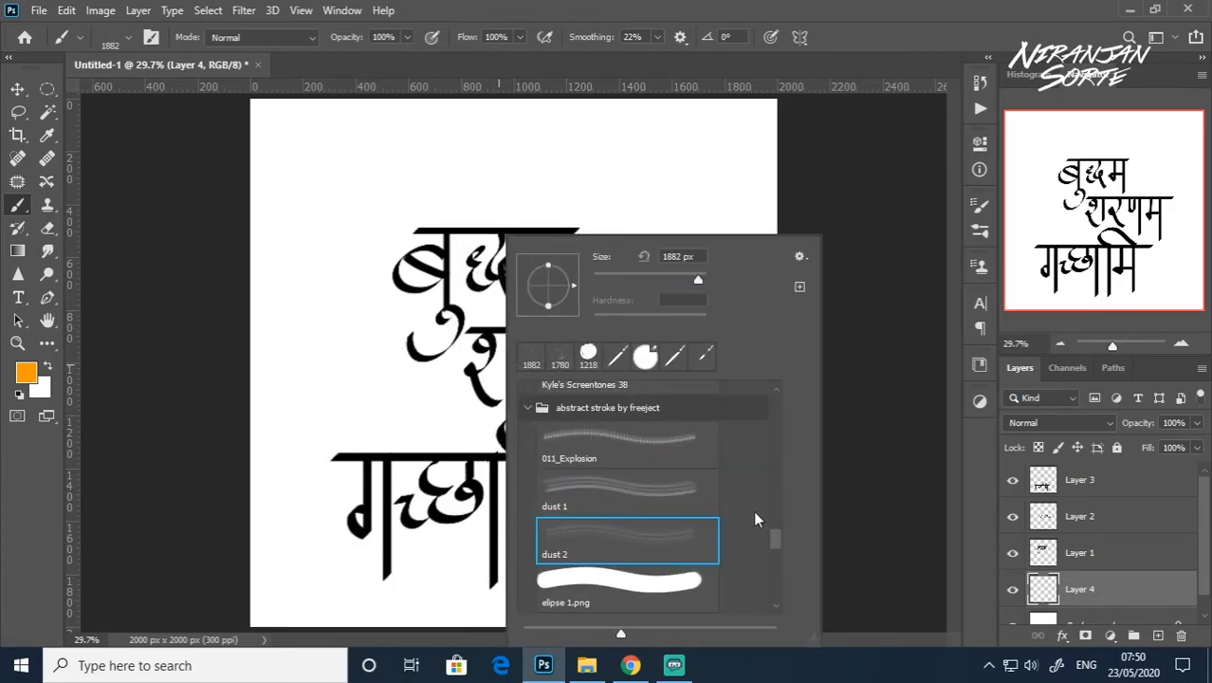
pyautogui.scroll(-3, 776, 535)
pyautogui.click(622, 471)
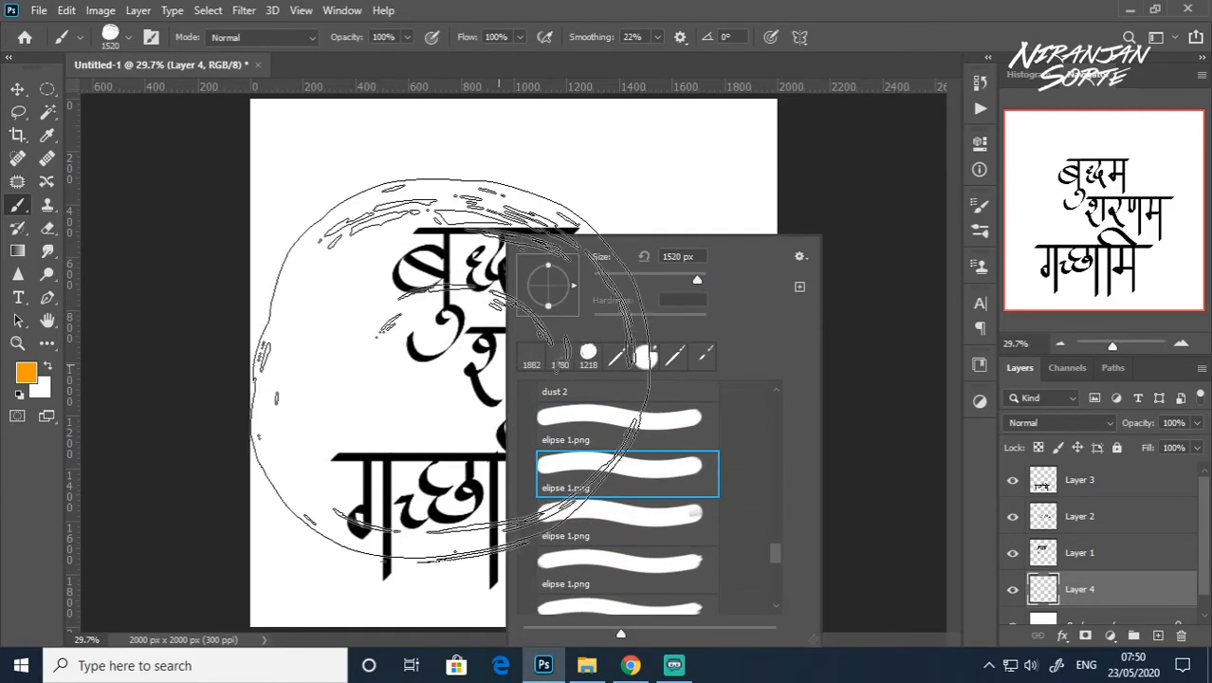
pyautogui.click(489, 348)
pyautogui.hotkey('ctrl', 'z')
# Switch to the ring-shaped stroke brush and set its size to 1100 px.
pyautogui.press('[')
pyautogui.press('[')
pyautogui.press('[')
pyautogui.press('[')
pyautogui.press('[')
pyautogui.press('[')
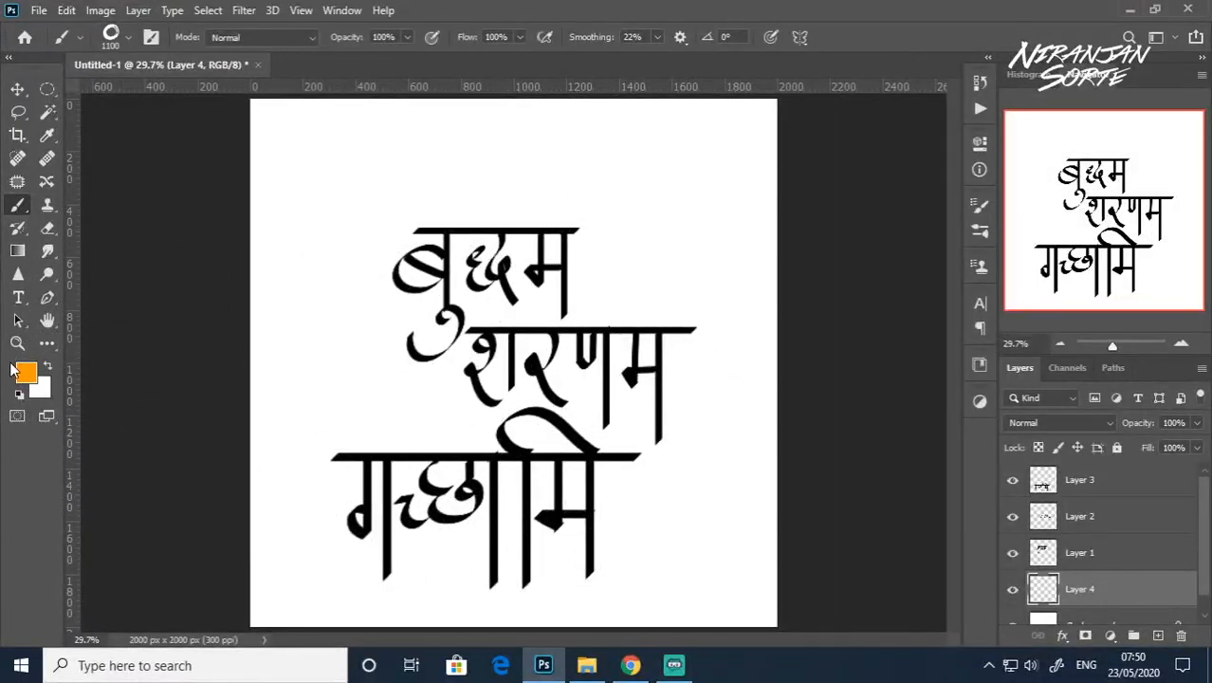
# Set the foreground colour to blue 3300ff and stamp one brush ring behind the word बुद्धम.
pyautogui.click(27, 374)
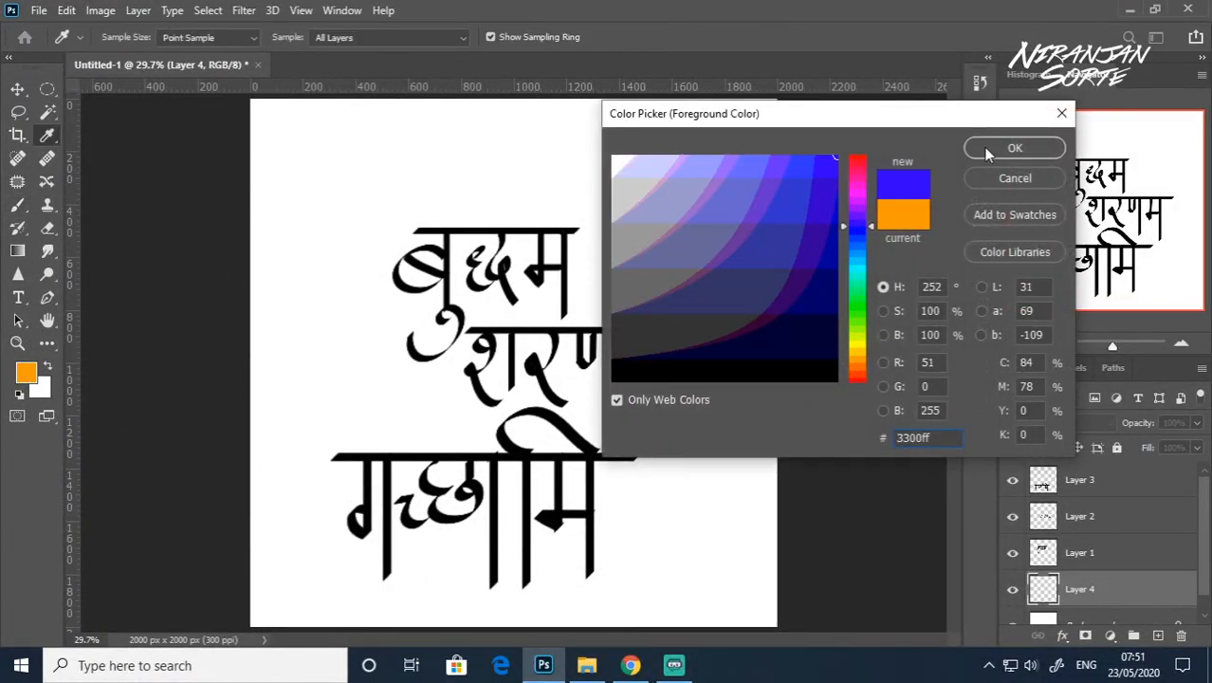
pyautogui.click(983, 147)
pyautogui.click(441, 284)
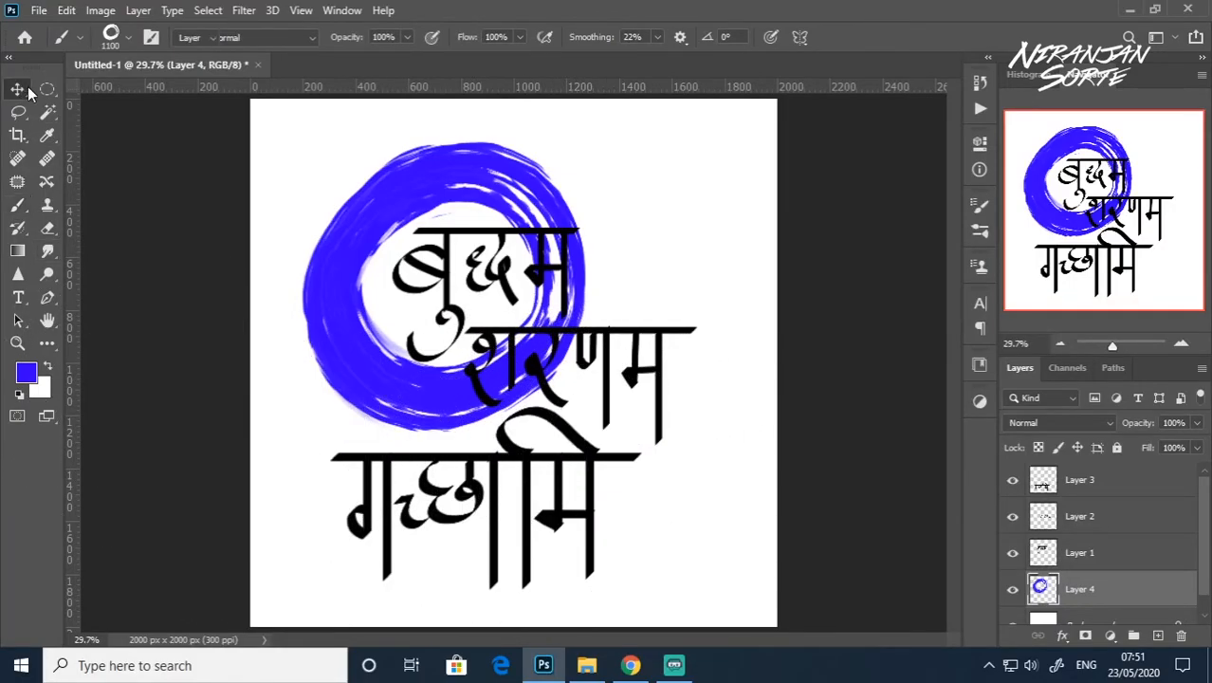
# Select the three lettering layers together with the ring layer and move them slightly right and up.
pyautogui.keyDown('shift'); pyautogui.click(1062, 479); pyautogui.keyUp('shift')
pyautogui.hotkey('ctrl', 't')
pyautogui.moveTo(634, 220)
pyautogui.mouseDown()
pyautogui.moveTo(649, 196)
pyautogui.moveTo(651, 217)
pyautogui.mouseUp()
pyautogui.press('Return')
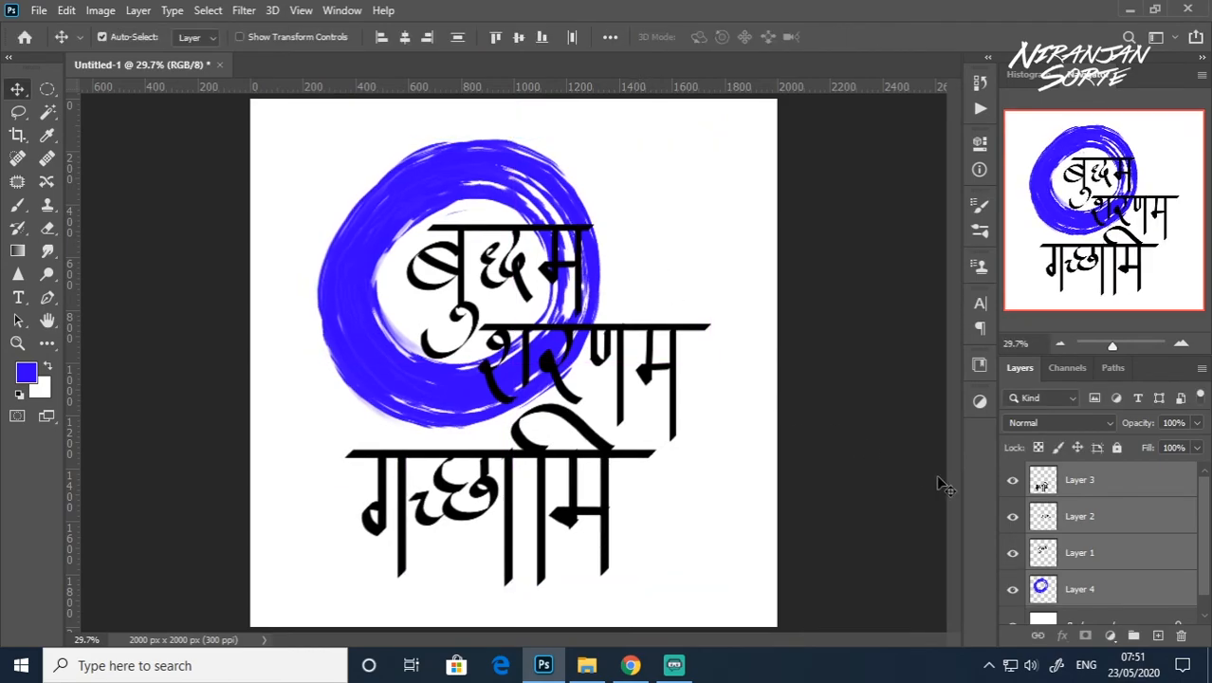
# Select the blue ring layer and set its fill to 100%.
pyautogui.click(1090, 586)
pyautogui.moveTo(1173, 468); pyautogui.dragTo(1198, 470)
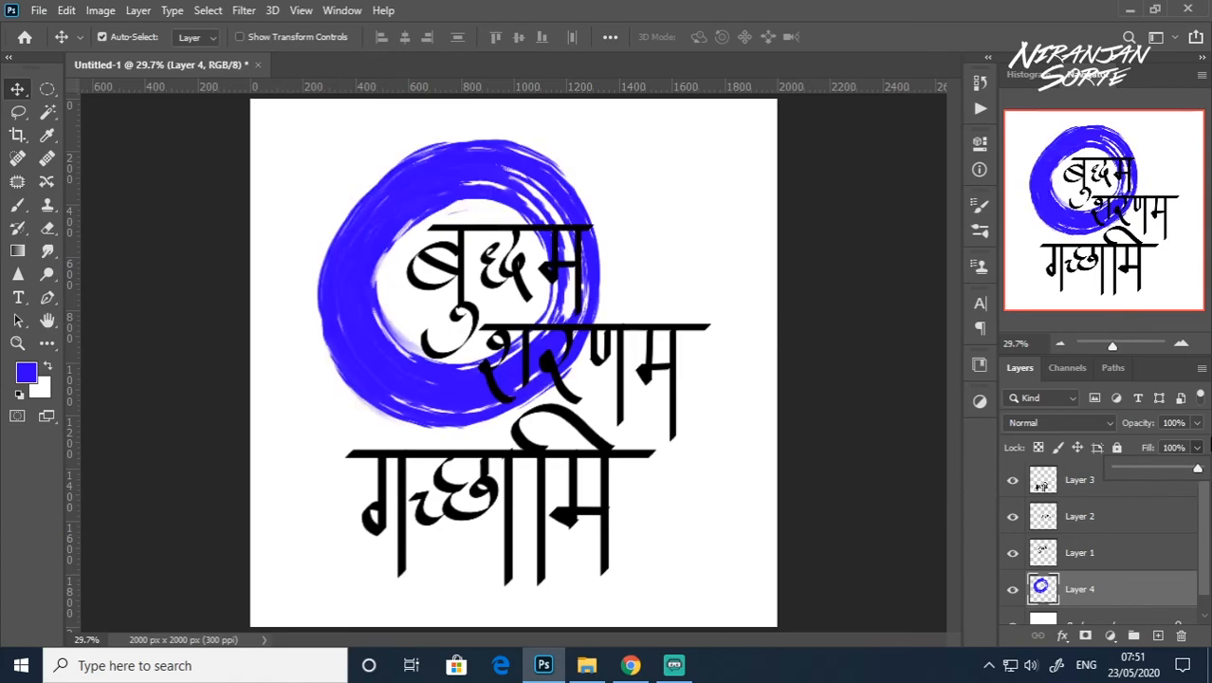